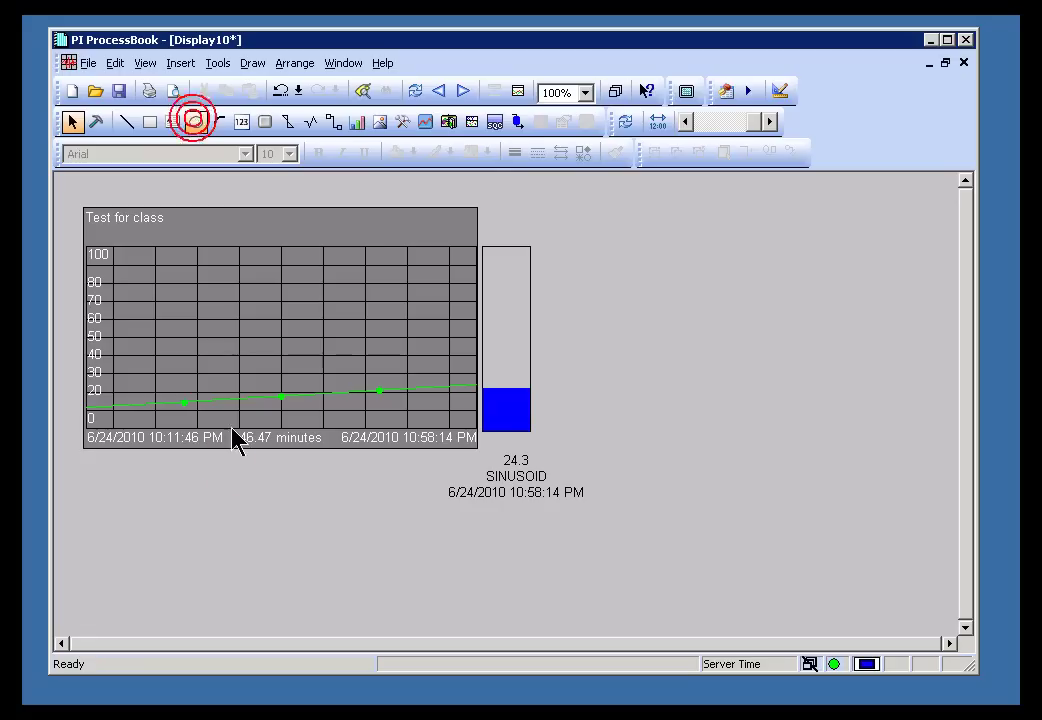
Draw a blue circle just below the 'Test for class' trend chart.
{"action": "mouse_move", "coordinate": [128, 470]}
{"action": "left_mouse_down"}
{"action": "mouse_move", "coordinate": [217, 543]}
{"action": "mouse_move", "coordinate": [326, 515]}
{"action": "left_mouse_up"}
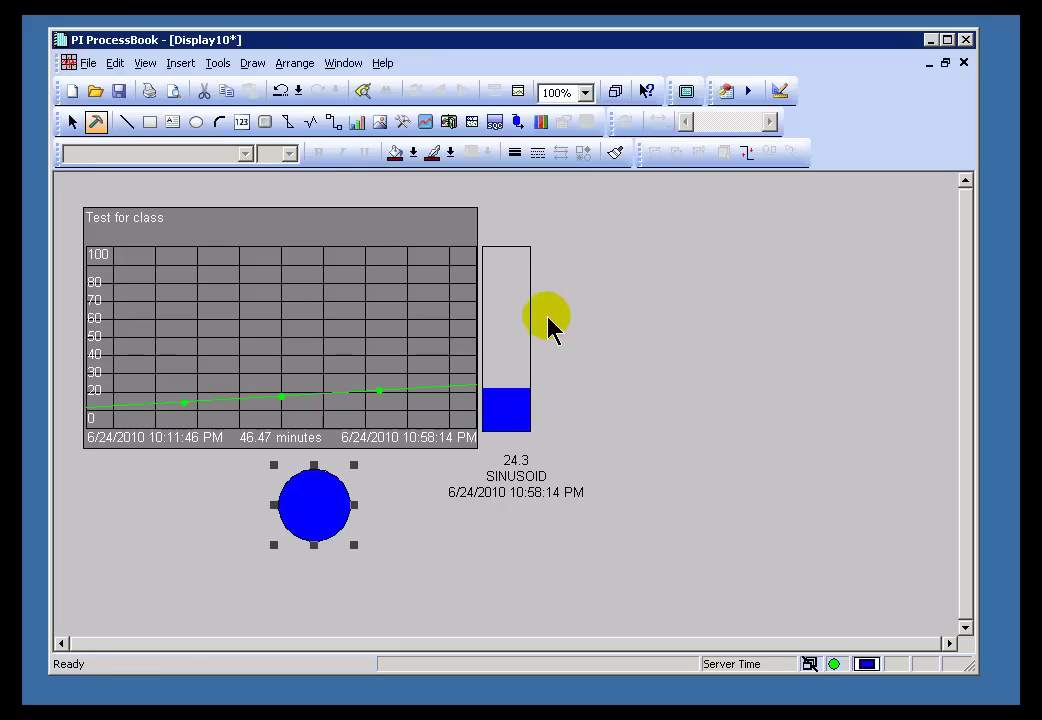
Open Multi-State settings from the Edit menu for the circle, then cancel them.
{"action": "left_click", "coordinate": [116, 63]}
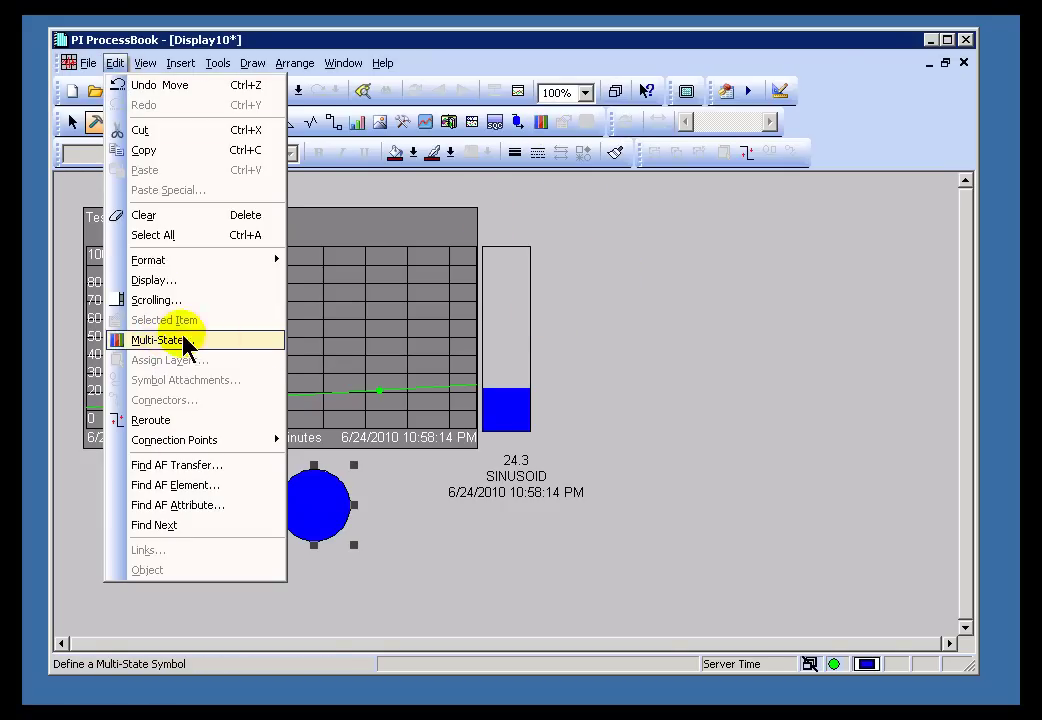
{"action": "mouse_move", "coordinate": [115, 63]}
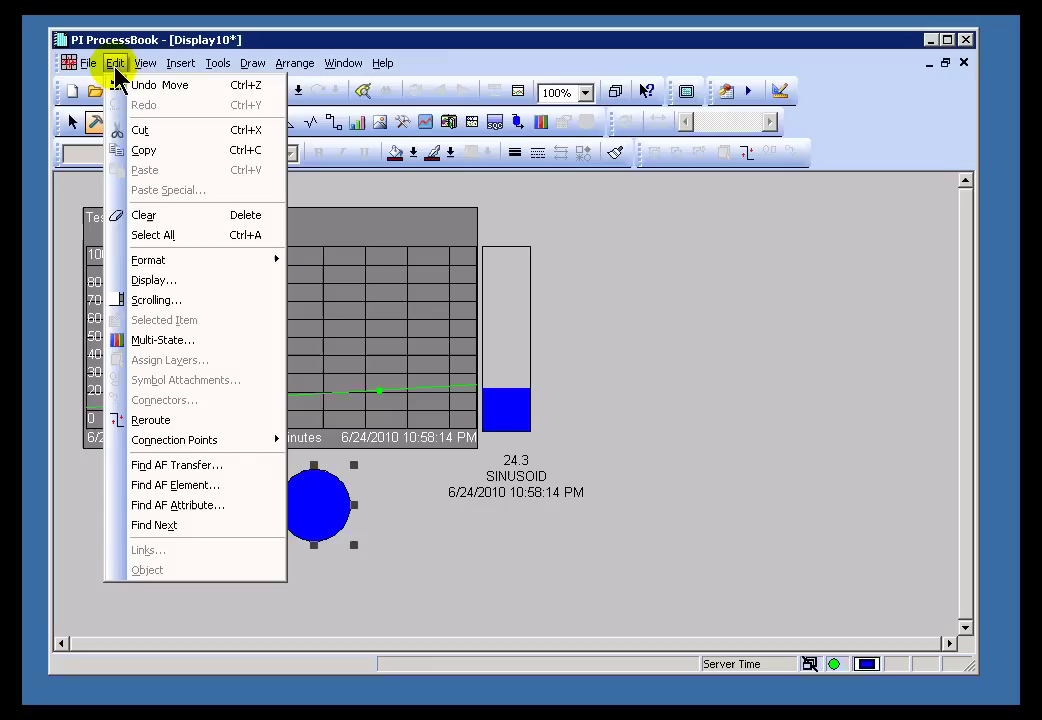
{"action": "left_click", "coordinate": [157, 341]}
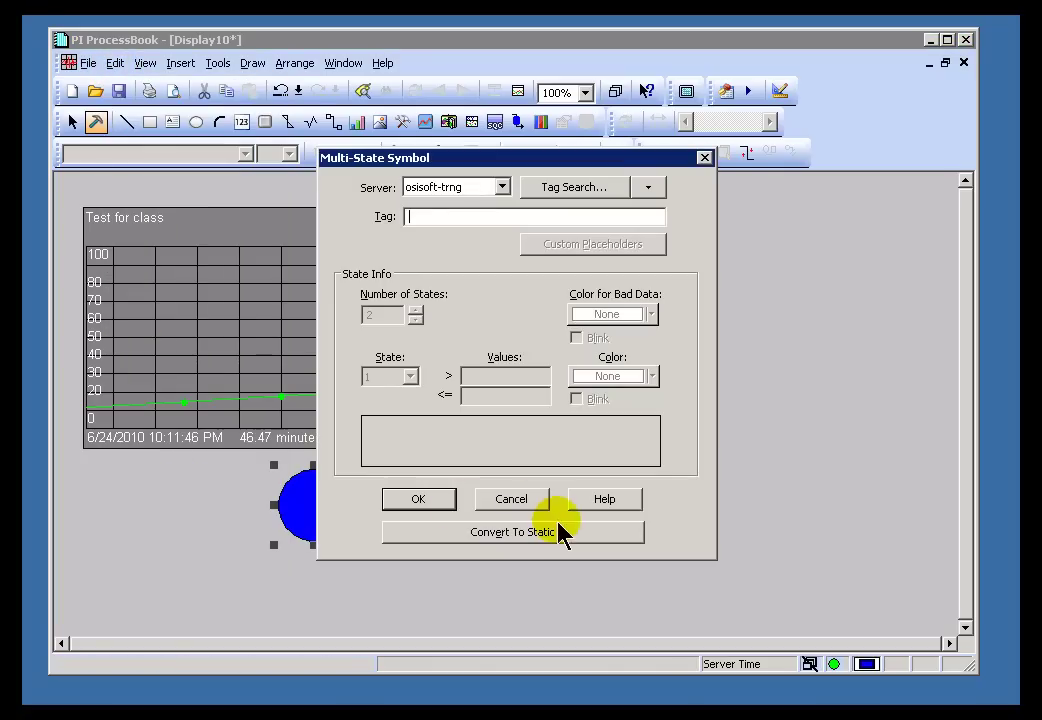
{"action": "left_click", "coordinate": [511, 497]}
Reopen the circle's Multi-State Symbol settings from the toolbar and move the dialog aside.
{"action": "left_click", "coordinate": [345, 502]}
{"action": "left_click", "coordinate": [541, 125]}
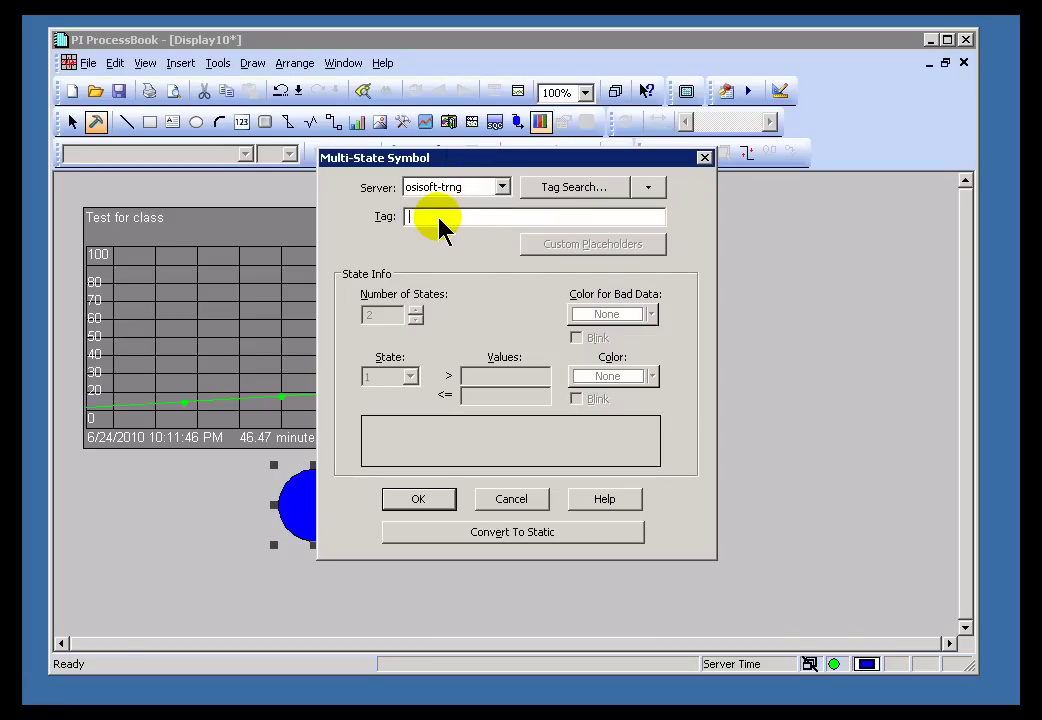
{"action": "left_click_drag", "start_coordinate": [451, 157], "coordinate": [595, 178]}
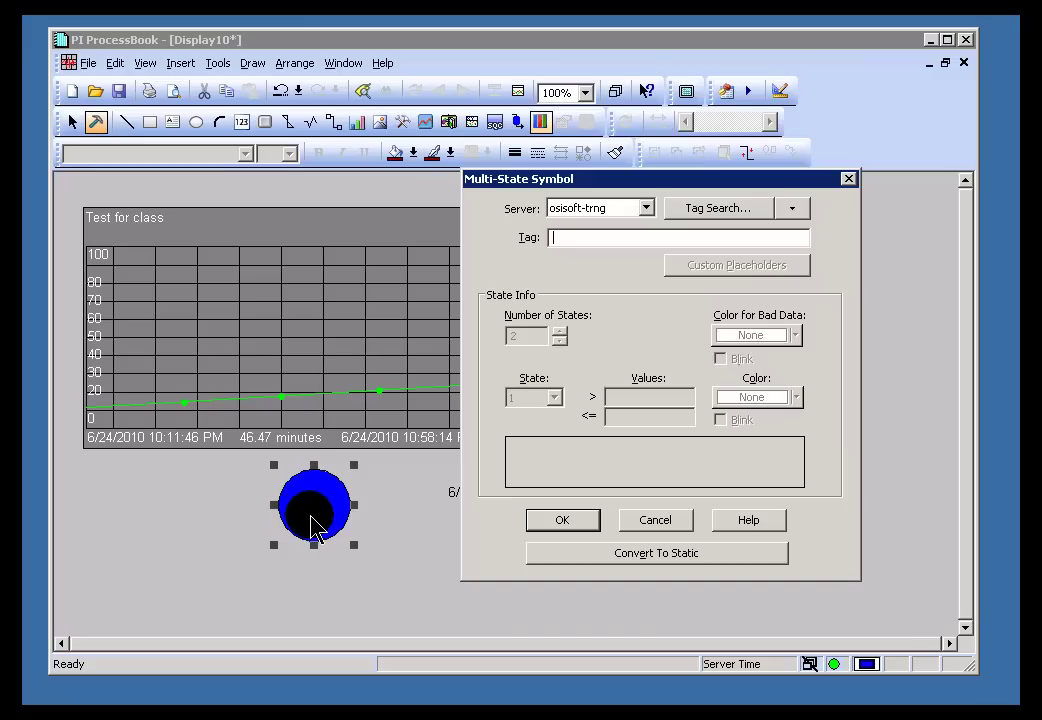
{"action": "left_click", "coordinate": [577, 237]}
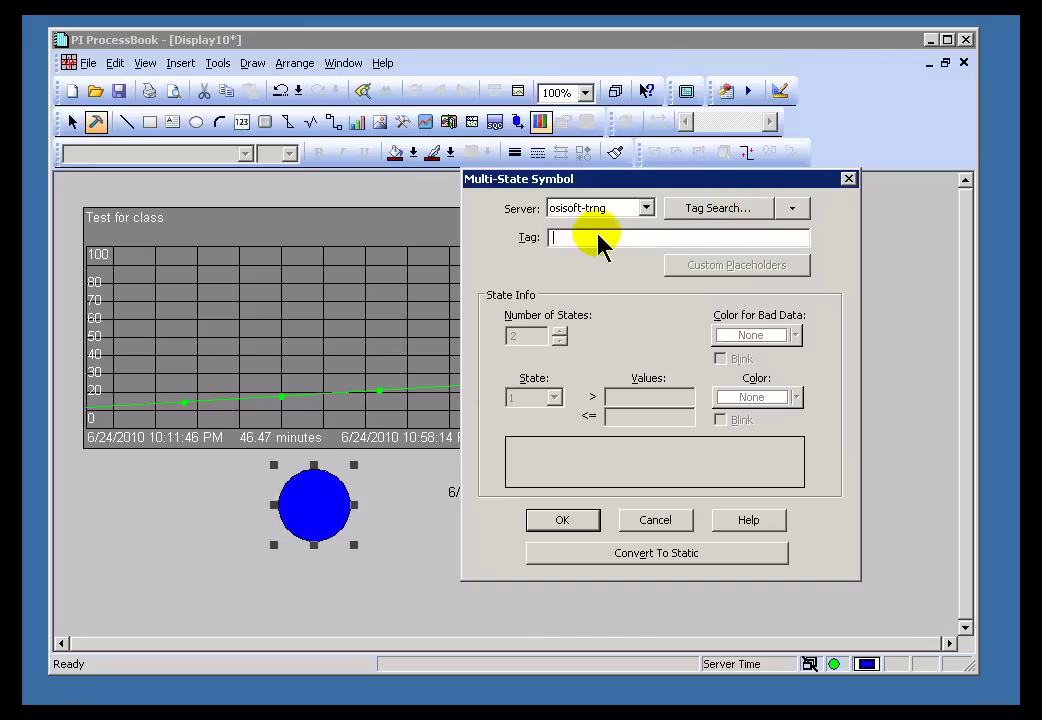
{"action": "left_click", "coordinate": [598, 236]}
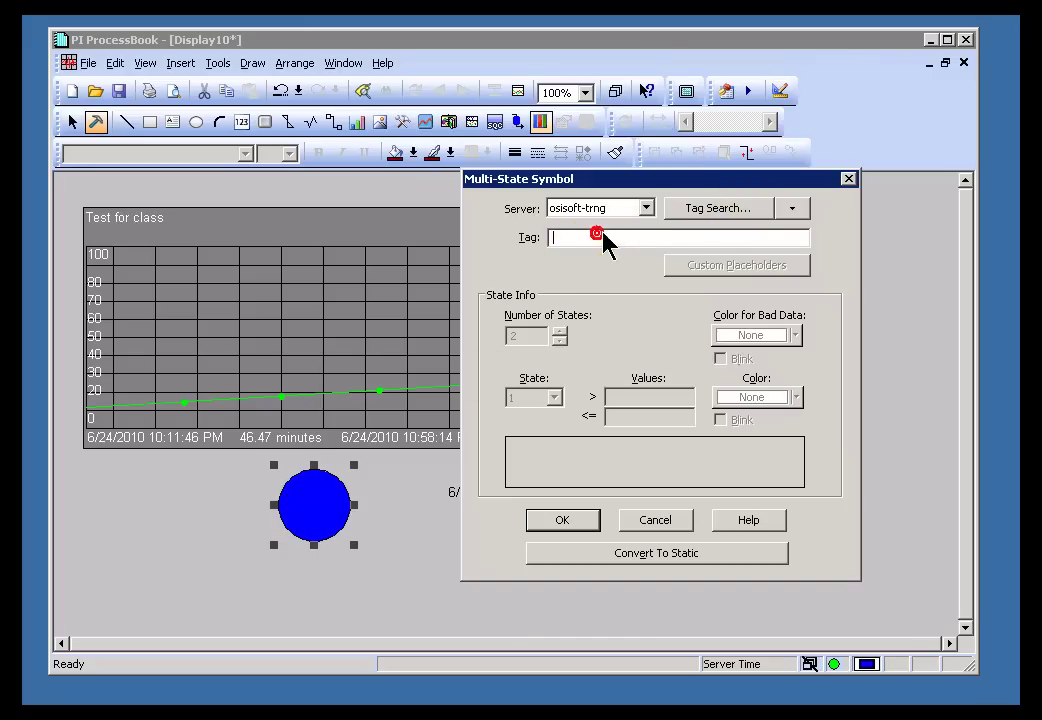
Cancel the circle's multi-state settings and select the SINUSOID value display.
{"action": "left_click", "coordinate": [651, 521]}
{"action": "left_click", "coordinate": [414, 512]}
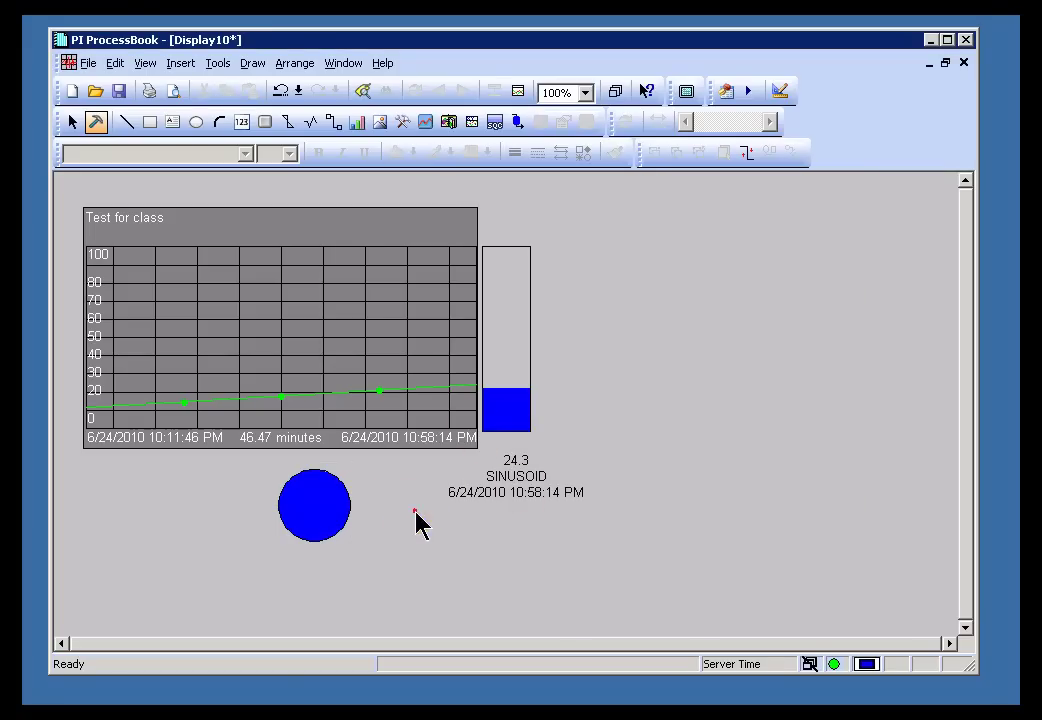
{"action": "left_click", "coordinate": [521, 490]}
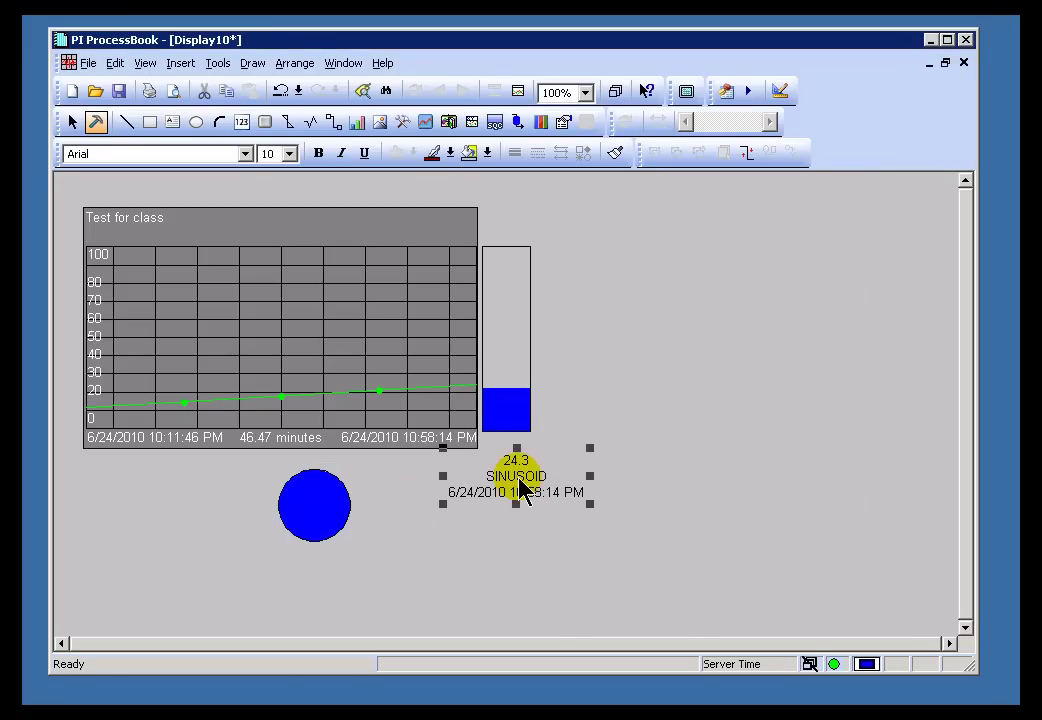
{"action": "left_click", "coordinate": [519, 466]}
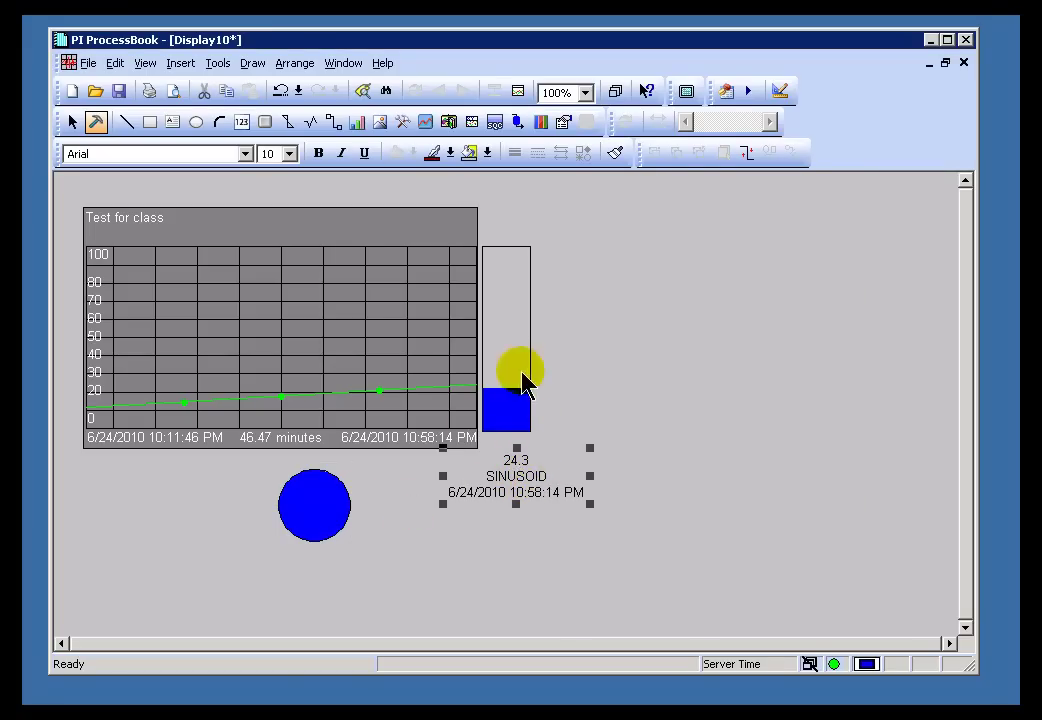
{"action": "left_click", "coordinate": [515, 416]}
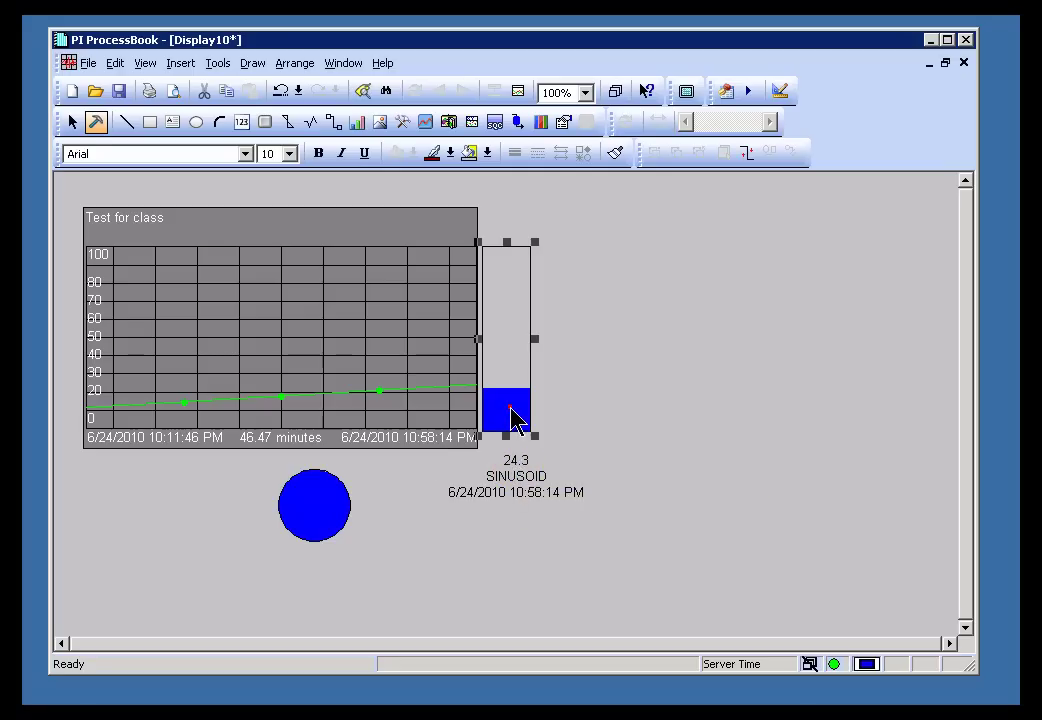
{"action": "left_click", "coordinate": [519, 470]}
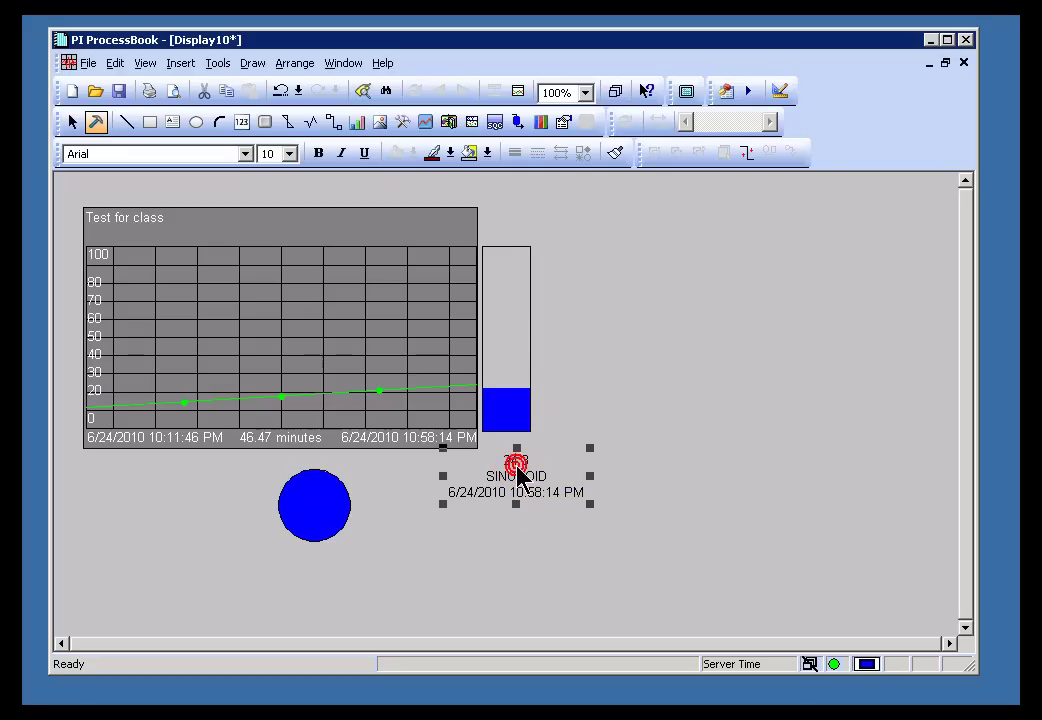
Open and cancel the SINUSOID value's multi-state settings, then reselect the blue circle.
{"action": "left_click", "coordinate": [540, 123]}
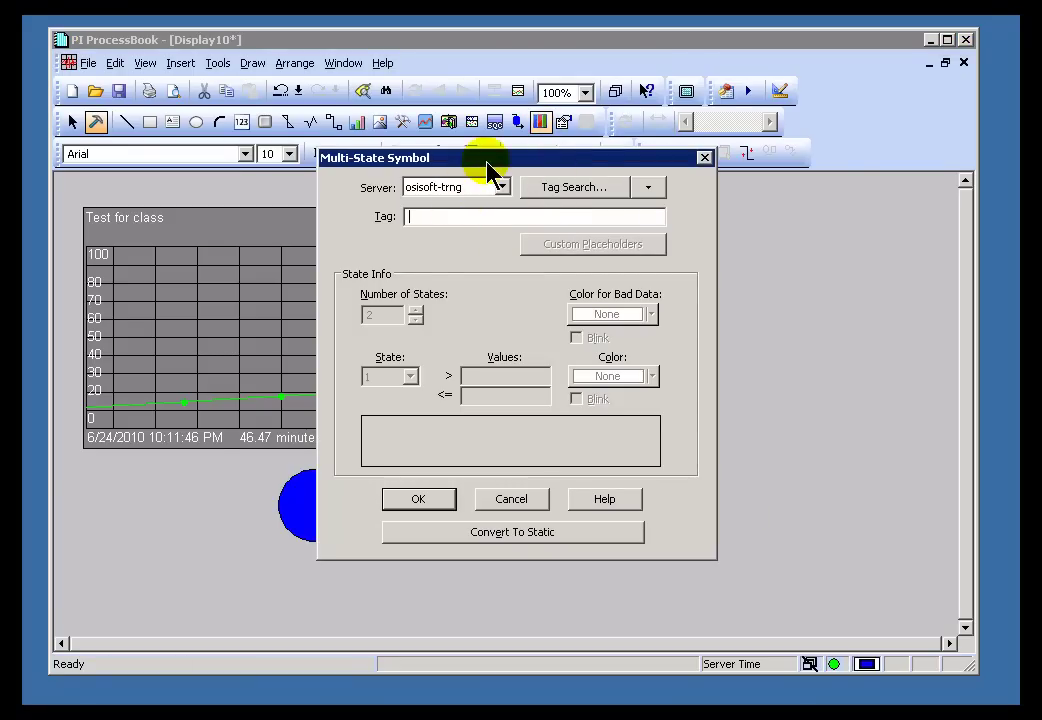
{"action": "left_click_drag", "start_coordinate": [490, 170], "coordinate": [727, 175]}
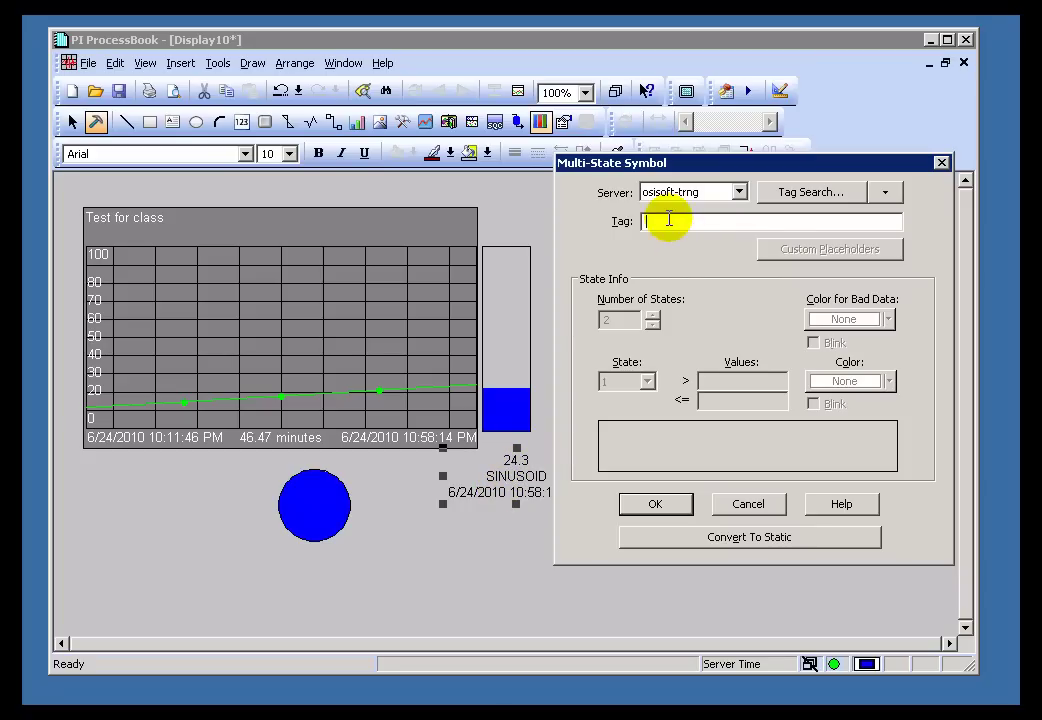
{"action": "left_click", "coordinate": [745, 504]}
{"action": "left_click", "coordinate": [342, 521]}
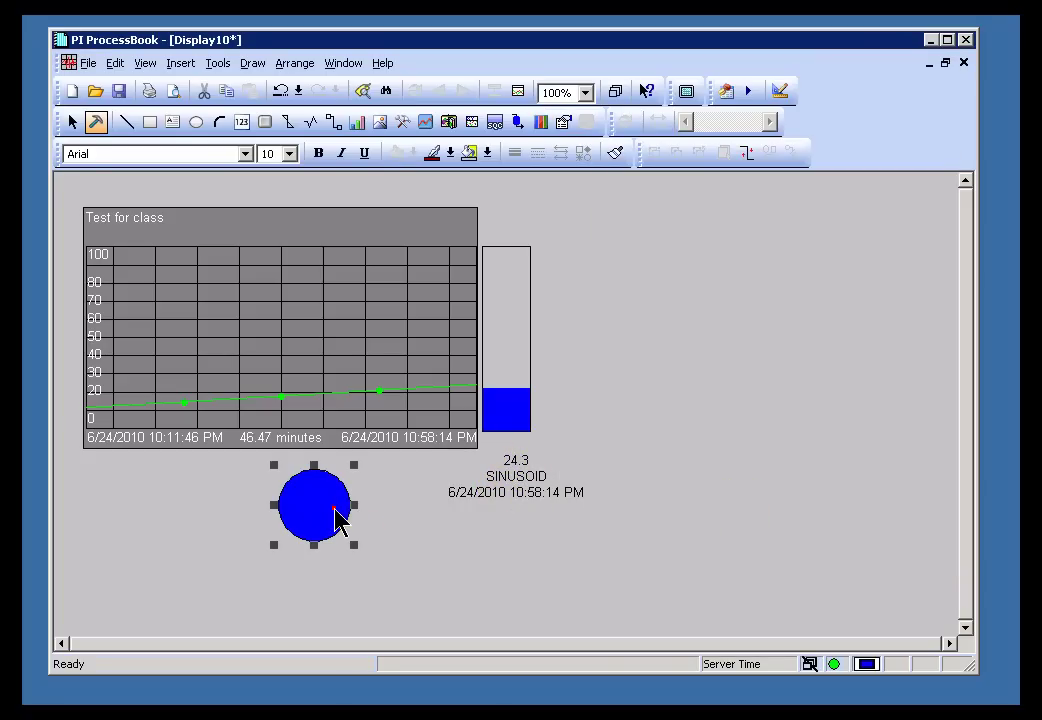
Assign the SINUSOID tag to the circle's multi-state, found via a sin* tag search.
{"action": "left_click", "coordinate": [540, 122]}
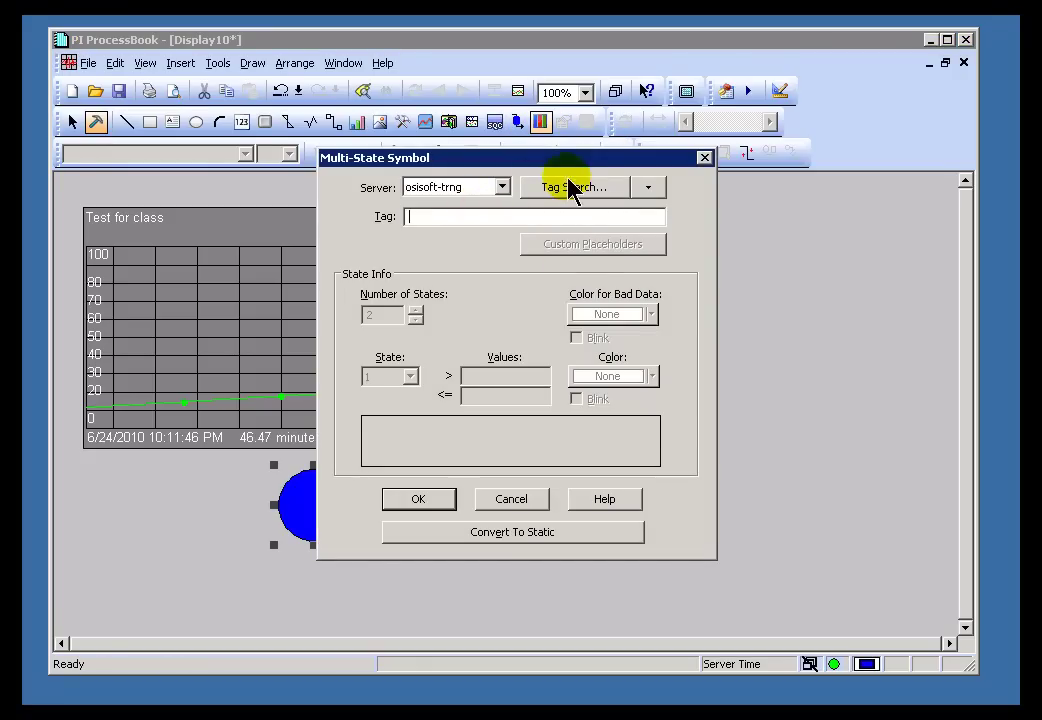
{"action": "left_click", "coordinate": [572, 187]}
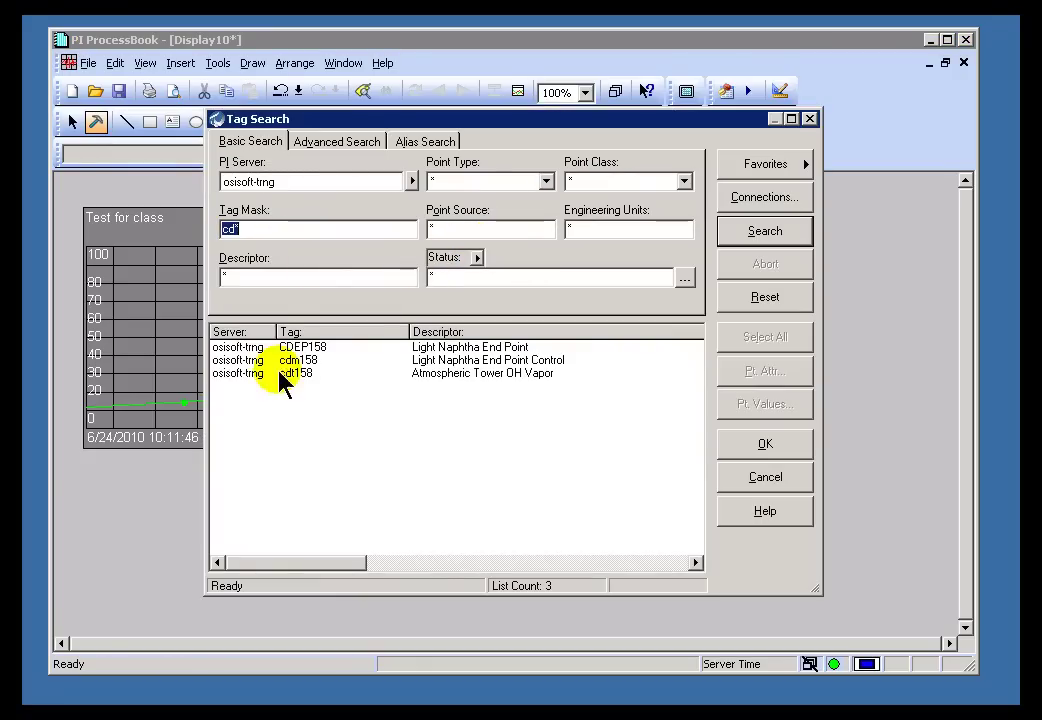
{"action": "left_click", "coordinate": [776, 297]}
{"action": "left_click", "coordinate": [263, 228]}
{"action": "type", "text": "sin*"}
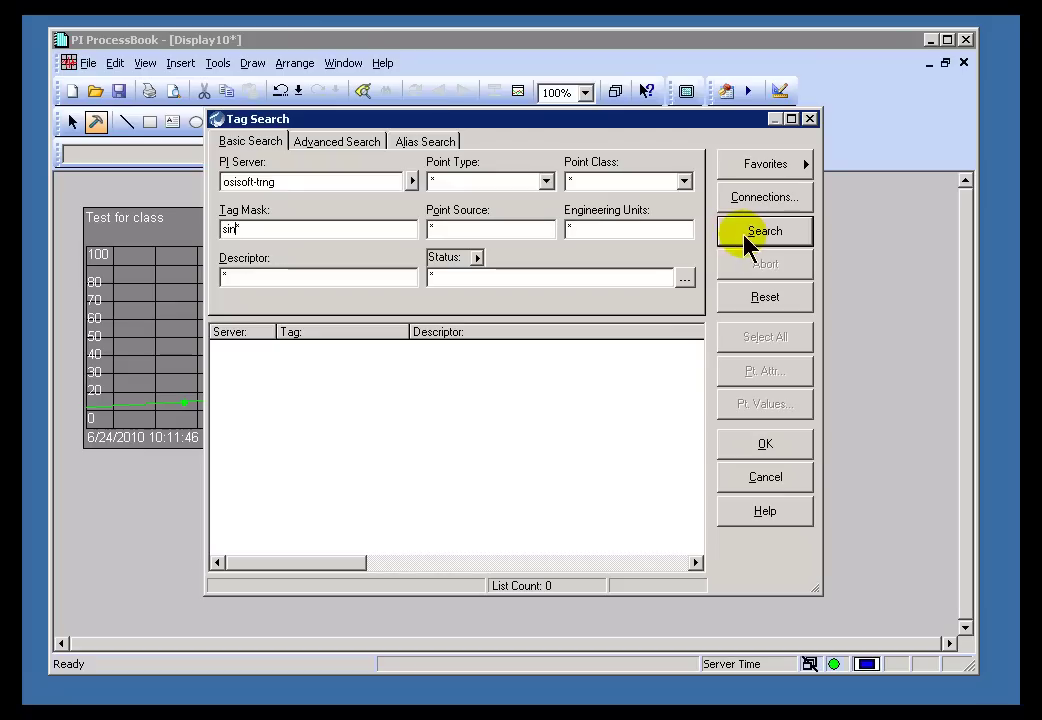
{"action": "left_click", "coordinate": [752, 237]}
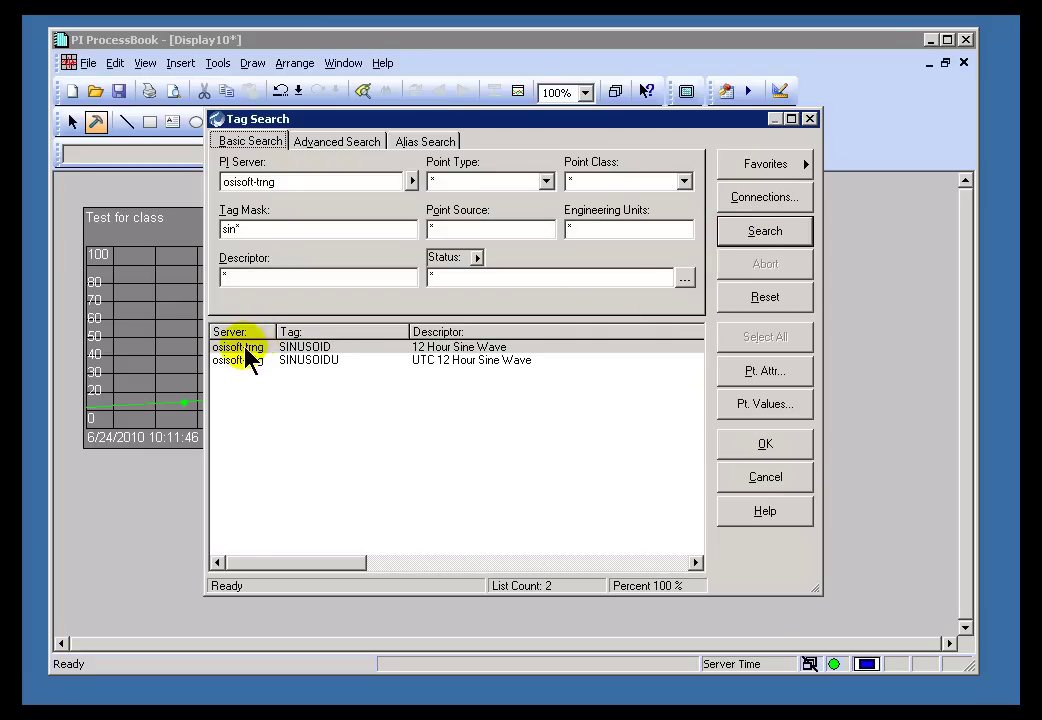
{"action": "left_click", "coordinate": [244, 347]}
{"action": "left_click", "coordinate": [757, 446]}
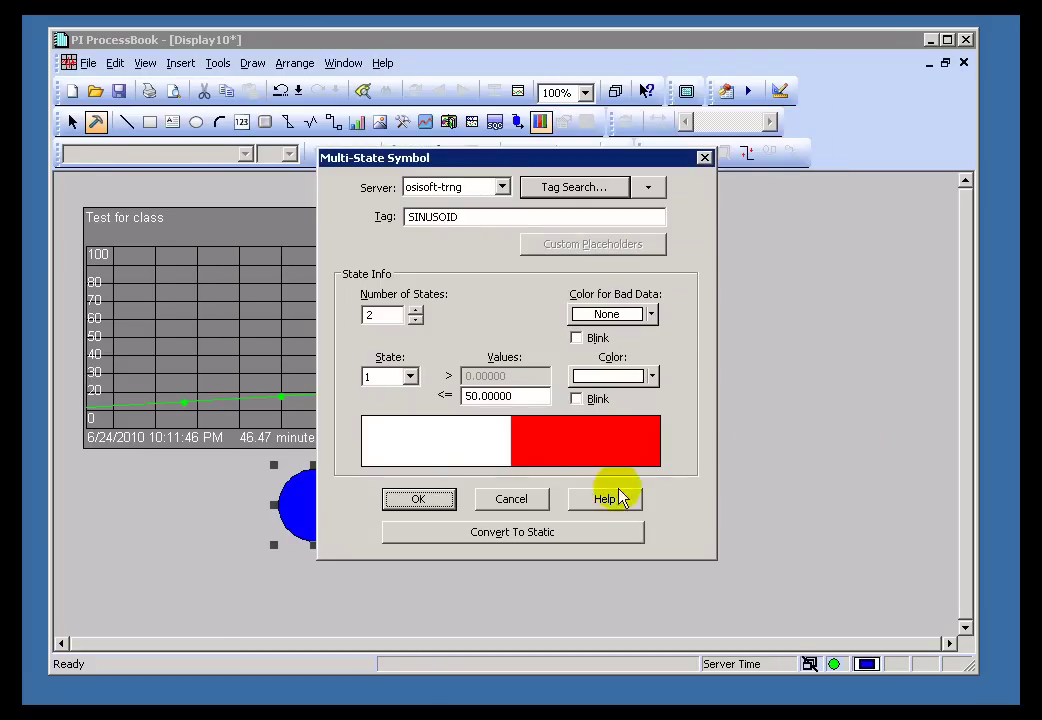
Review the circle's state list and set the number of states to three.
{"action": "left_click", "coordinate": [488, 216]}
{"action": "left_click", "coordinate": [410, 377]}
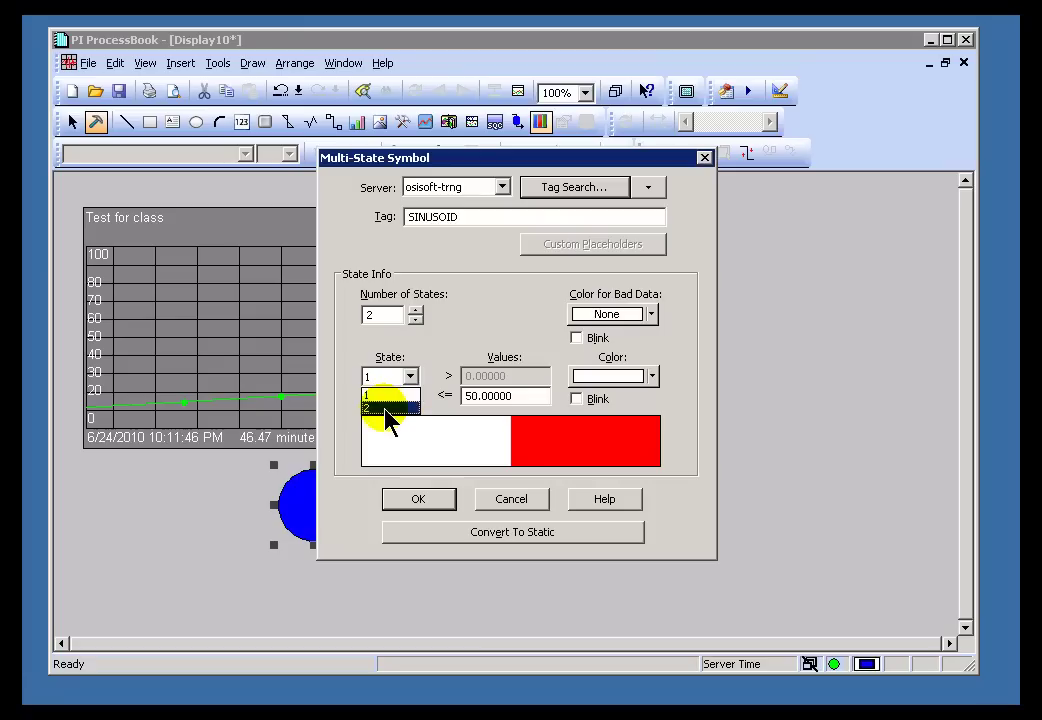
{"action": "left_click", "coordinate": [385, 408]}
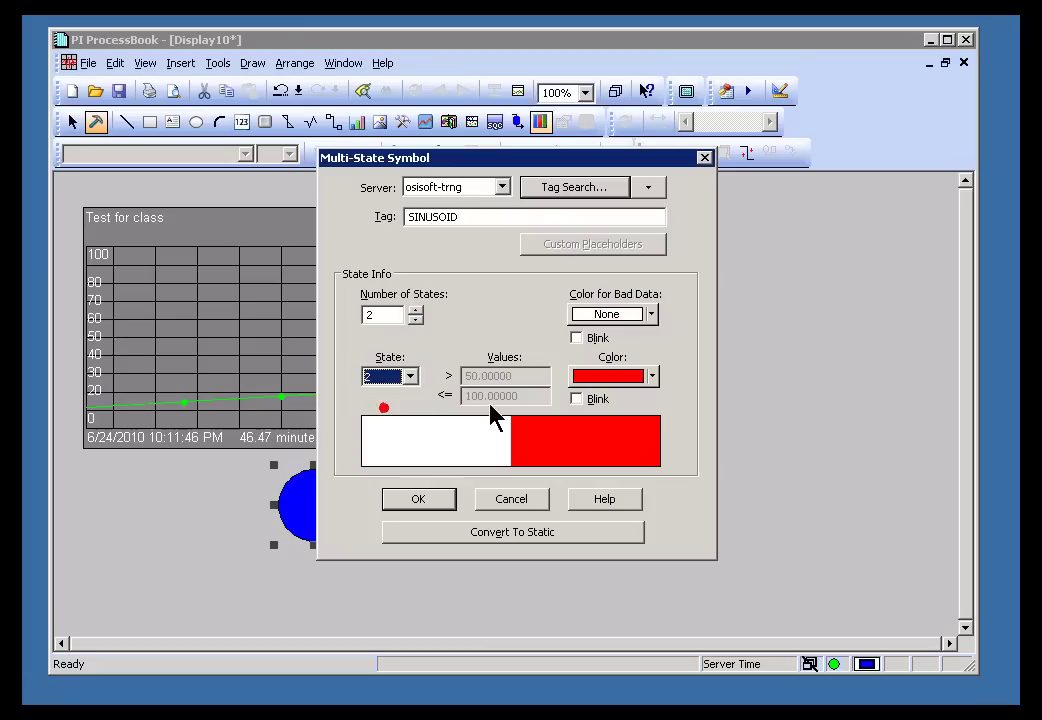
{"action": "left_click", "coordinate": [410, 376]}
{"action": "left_click", "coordinate": [386, 394]}
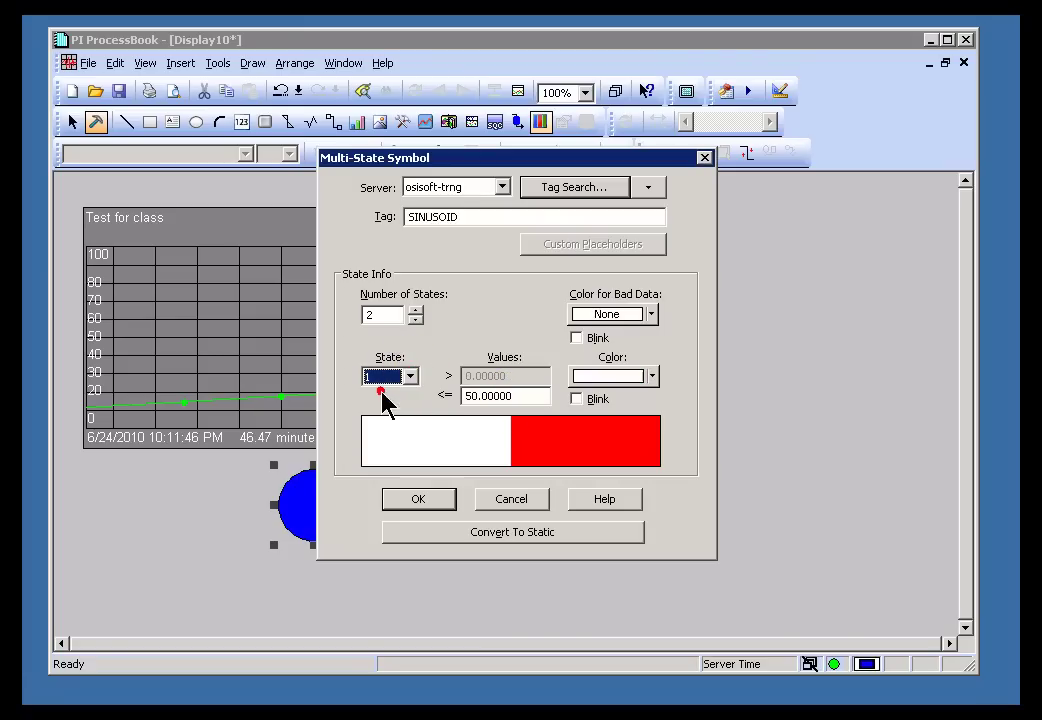
{"action": "left_click", "coordinate": [415, 310]}
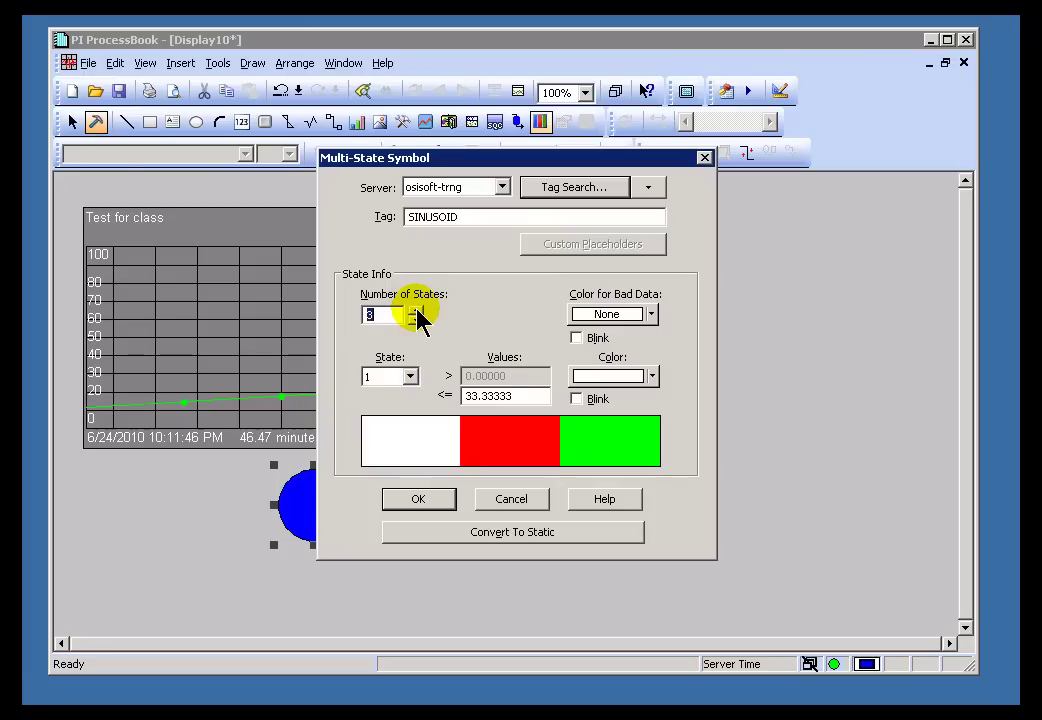
{"action": "left_click", "coordinate": [415, 310]}
{"action": "left_click", "coordinate": [415, 320]}
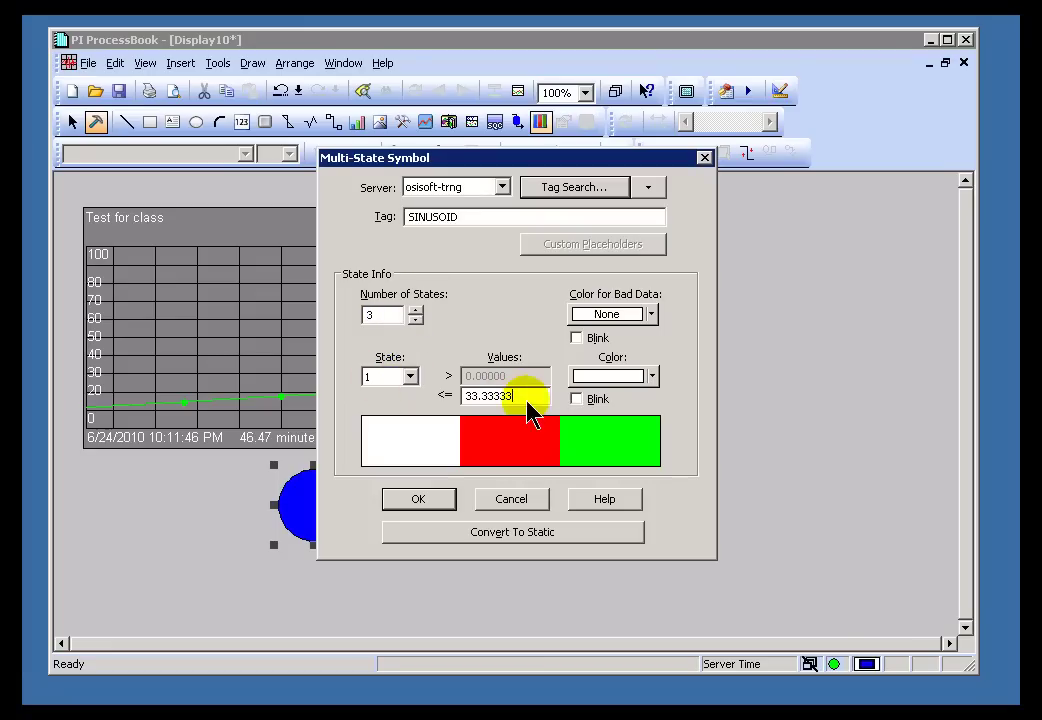
Set State 1's upper limit to 20 and move on to State 2.
{"action": "left_click", "coordinate": [399, 383]}
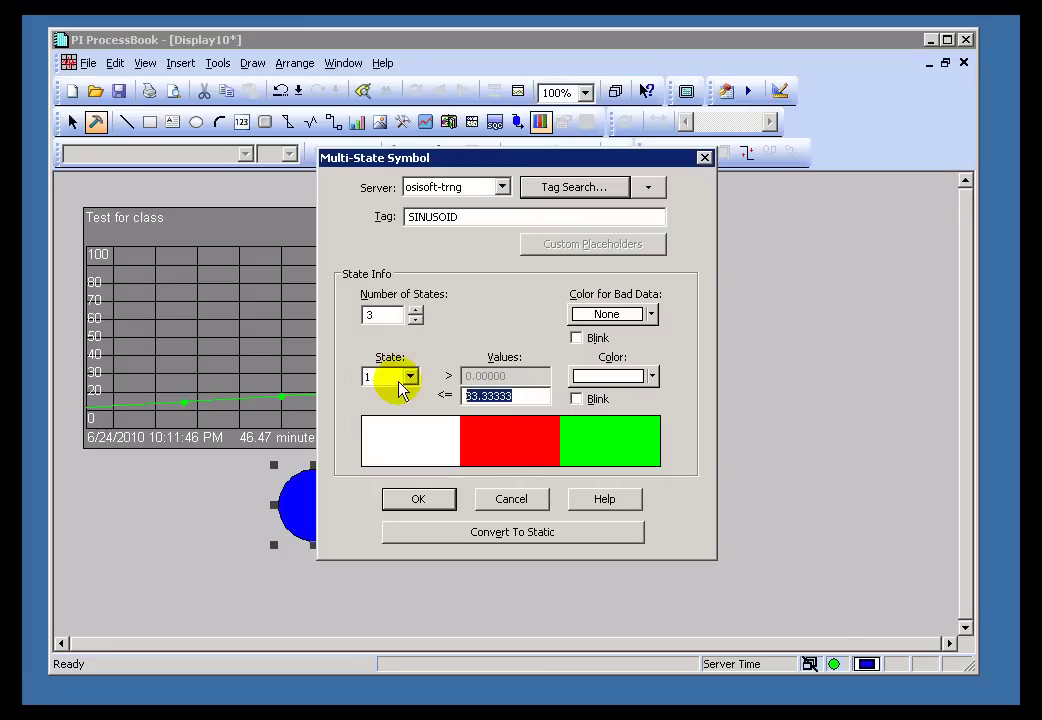
{"action": "type", "text": "20"}
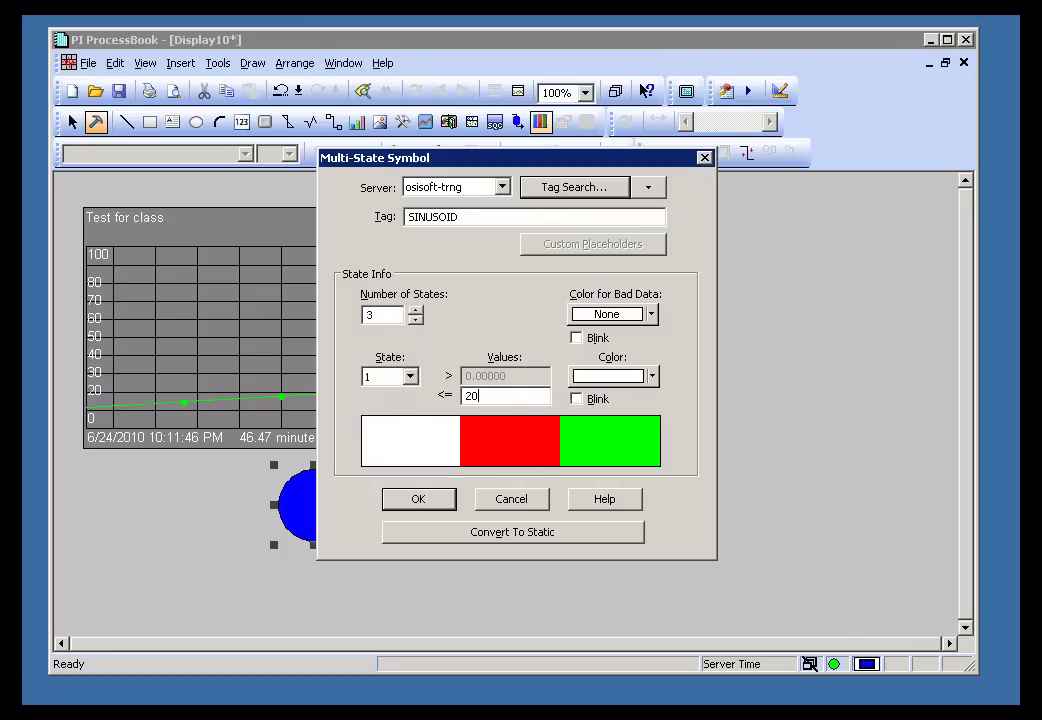
{"action": "left_click", "coordinate": [410, 377]}
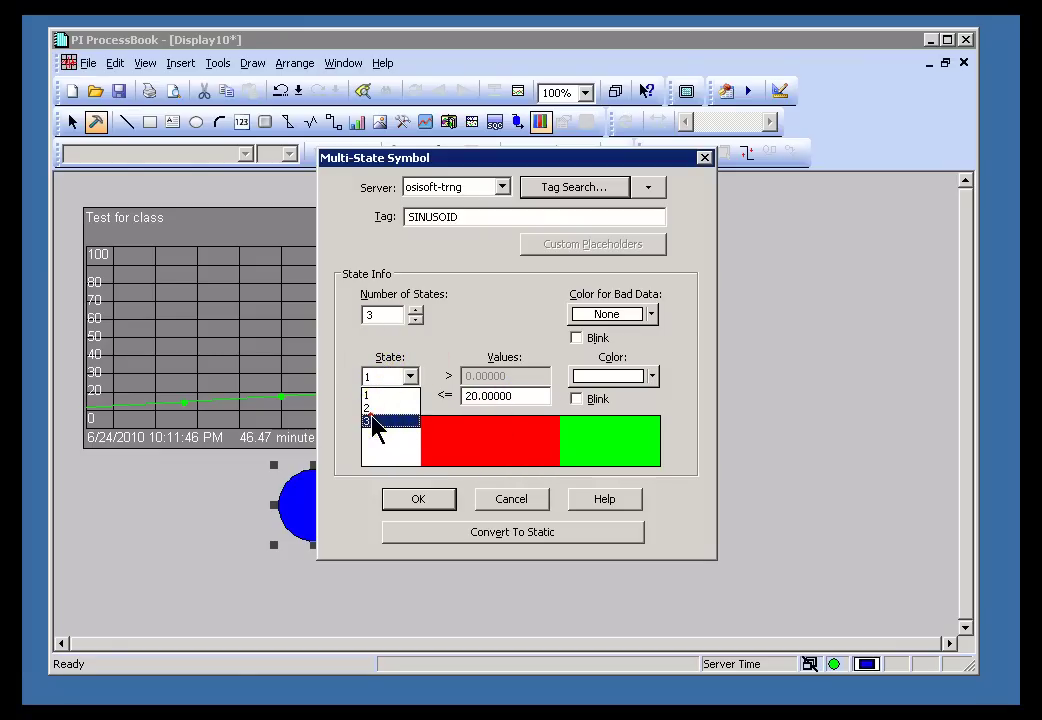
{"action": "left_click", "coordinate": [375, 421]}
{"action": "left_click", "coordinate": [383, 384]}
{"action": "left_click", "coordinate": [372, 417]}
{"action": "left_click", "coordinate": [530, 399]}
Set State 2's upper limit to 80 and review the third and first states.
{"action": "left_click_drag", "start_coordinate": [529, 404], "coordinate": [418, 388]}
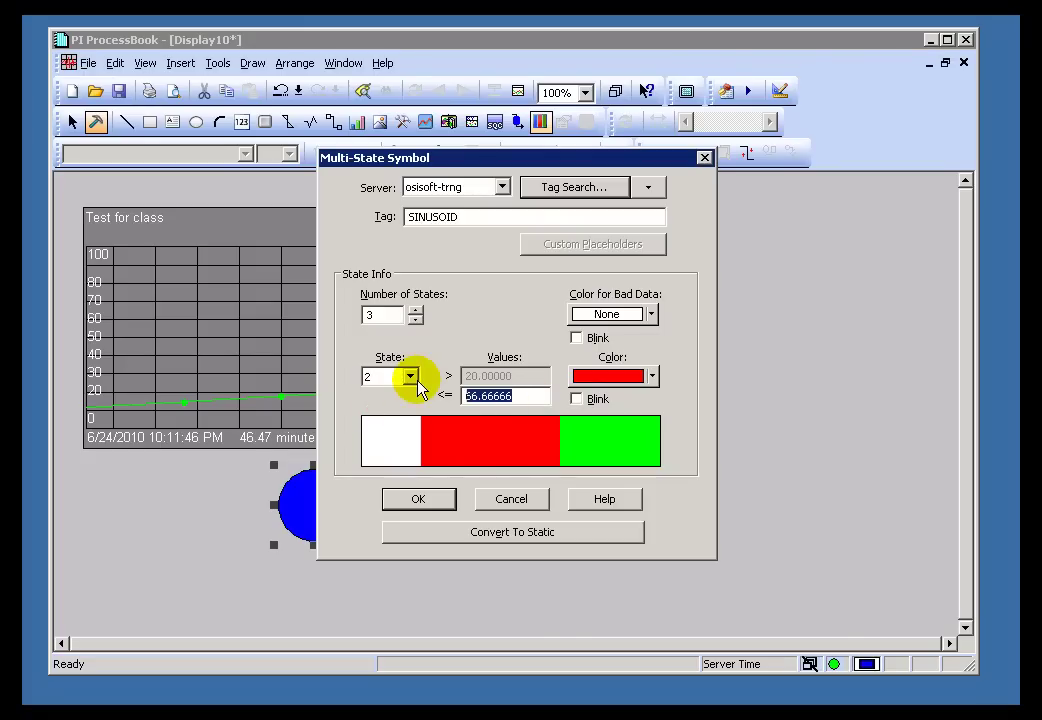
{"action": "type", "text": "80"}
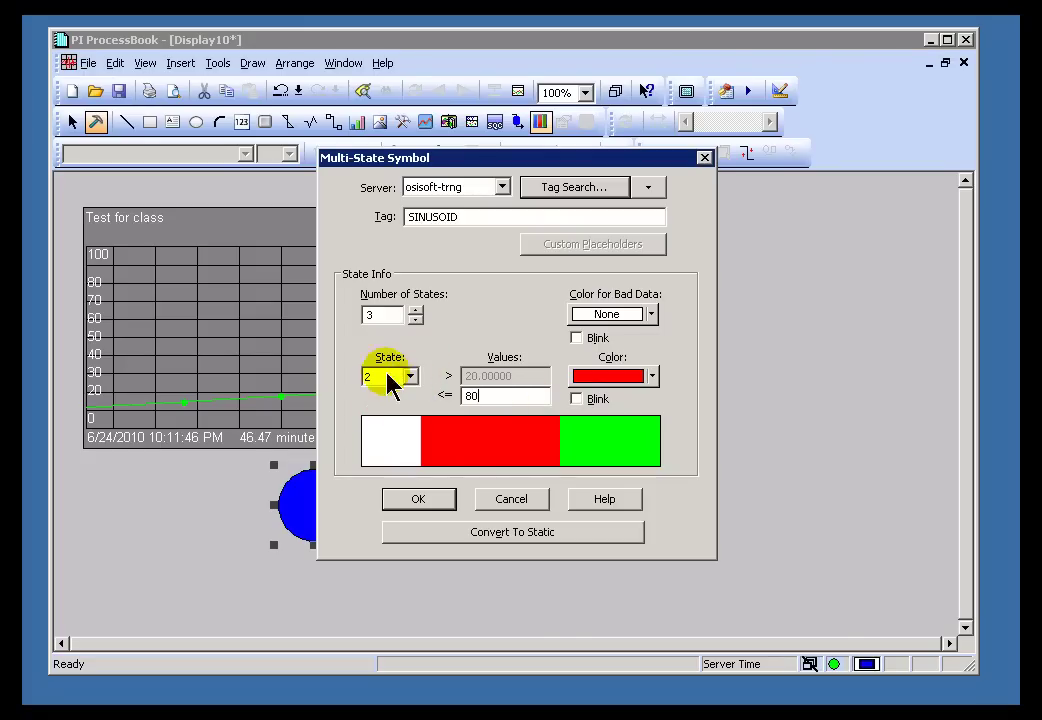
{"action": "left_click", "coordinate": [386, 316]}
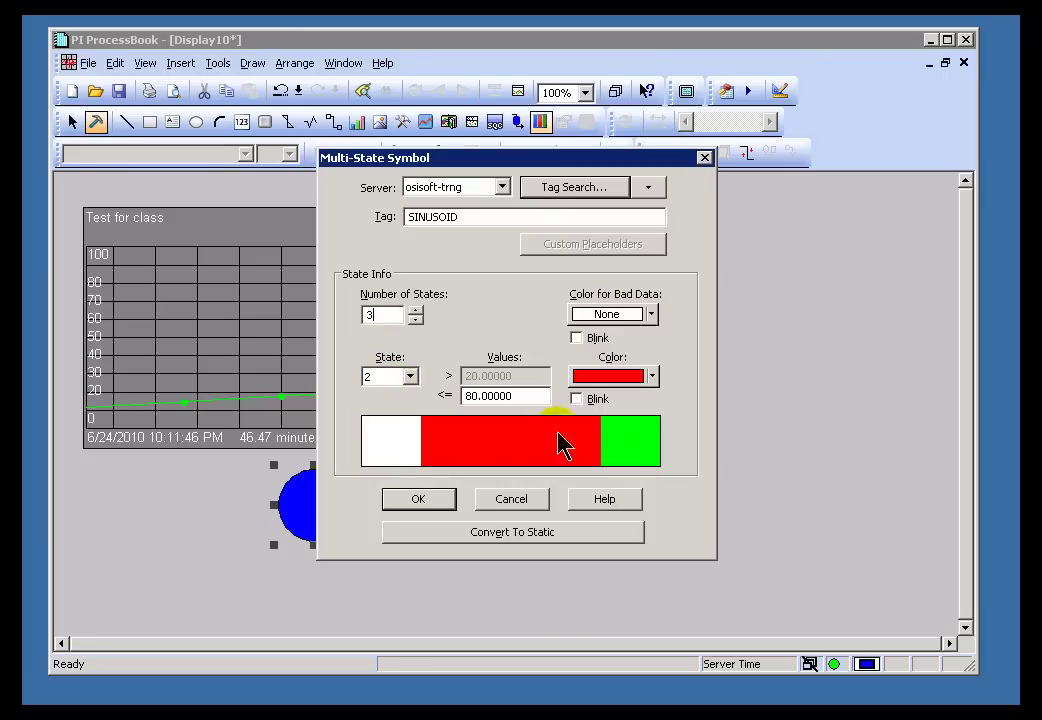
{"action": "left_click", "coordinate": [410, 376]}
{"action": "left_click", "coordinate": [378, 428]}
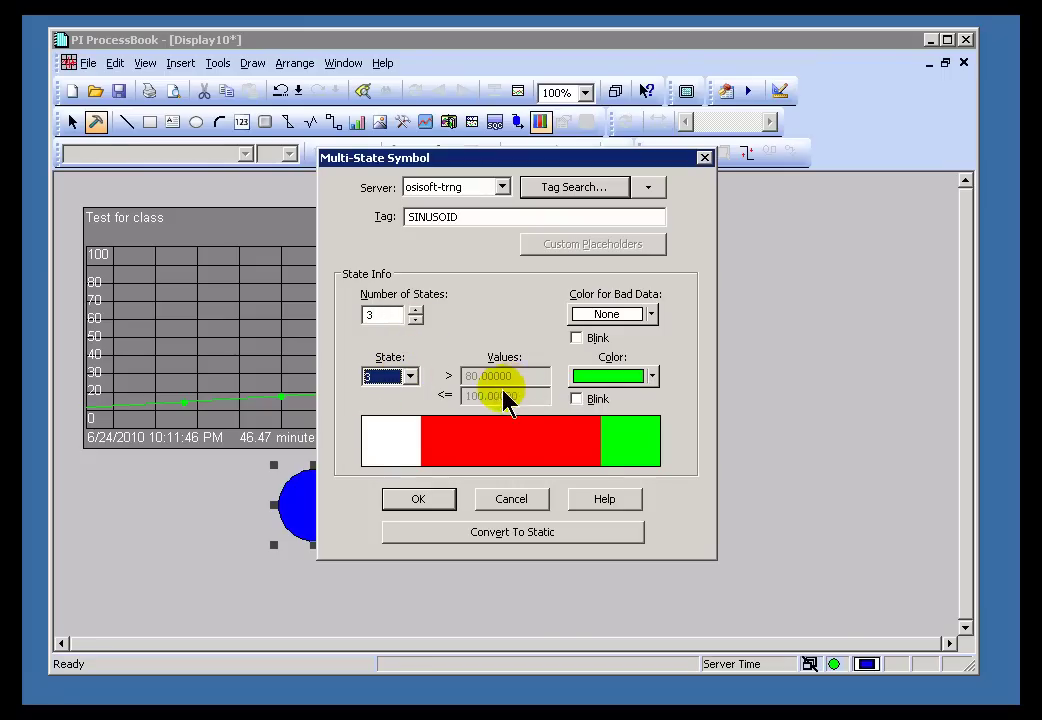
{"action": "left_click", "coordinate": [410, 376]}
{"action": "left_click", "coordinate": [375, 393]}
{"action": "left_click", "coordinate": [397, 440]}
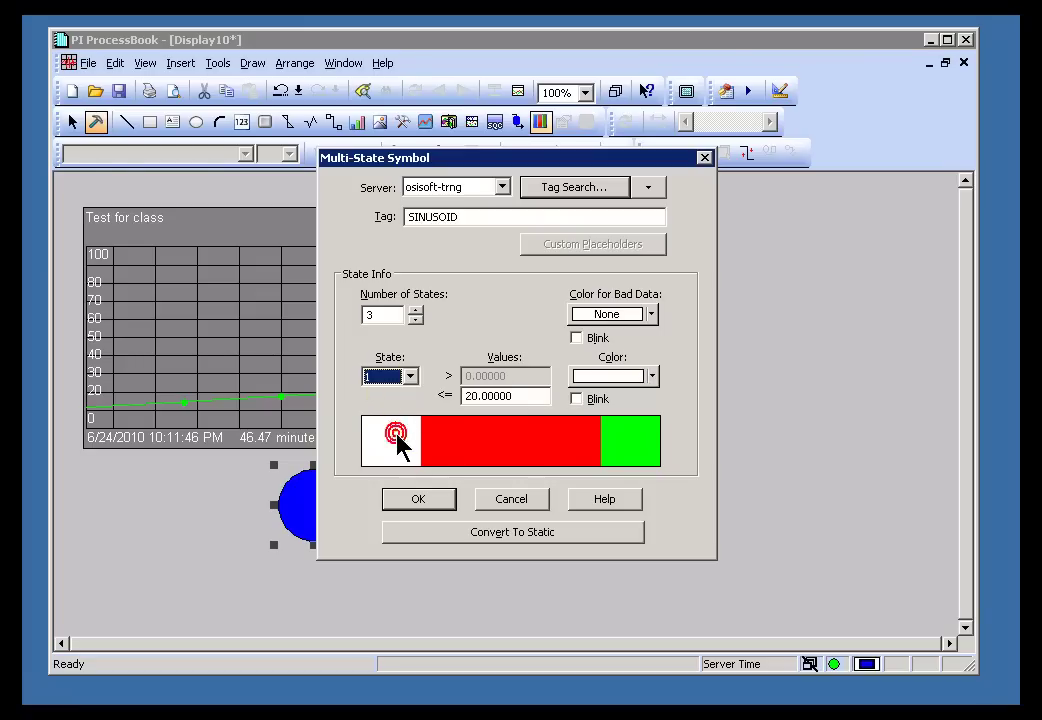
Colour the circle's State 1 dark green, State 2 navy blue and State 3 dark red.
{"action": "left_click", "coordinate": [654, 376]}
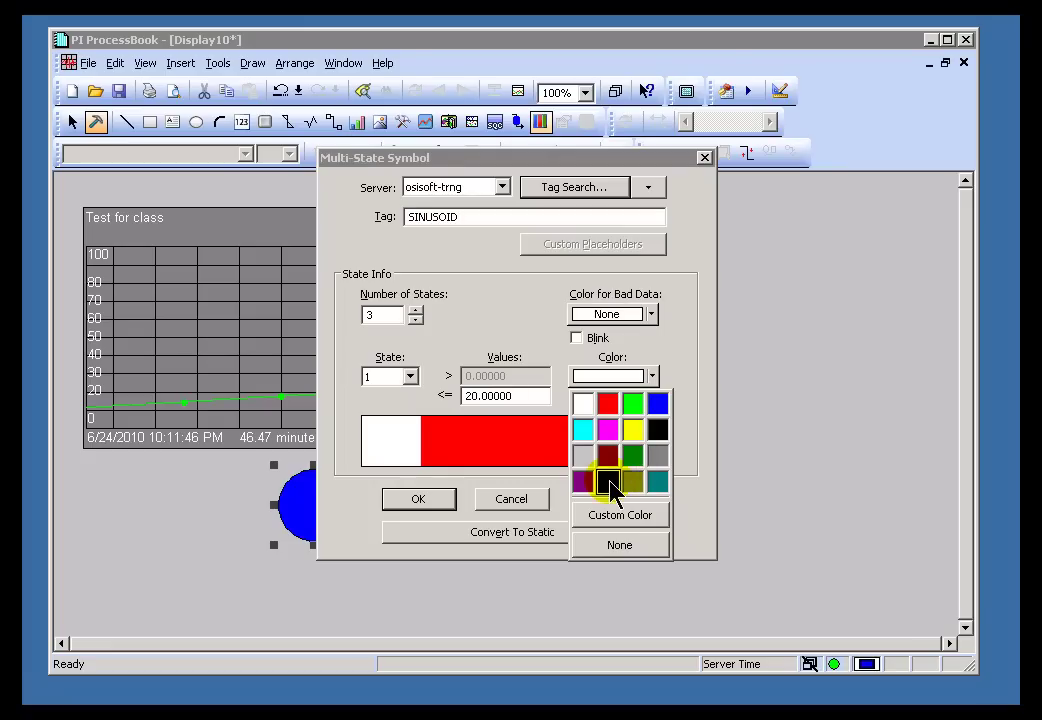
{"action": "left_click", "coordinate": [632, 456]}
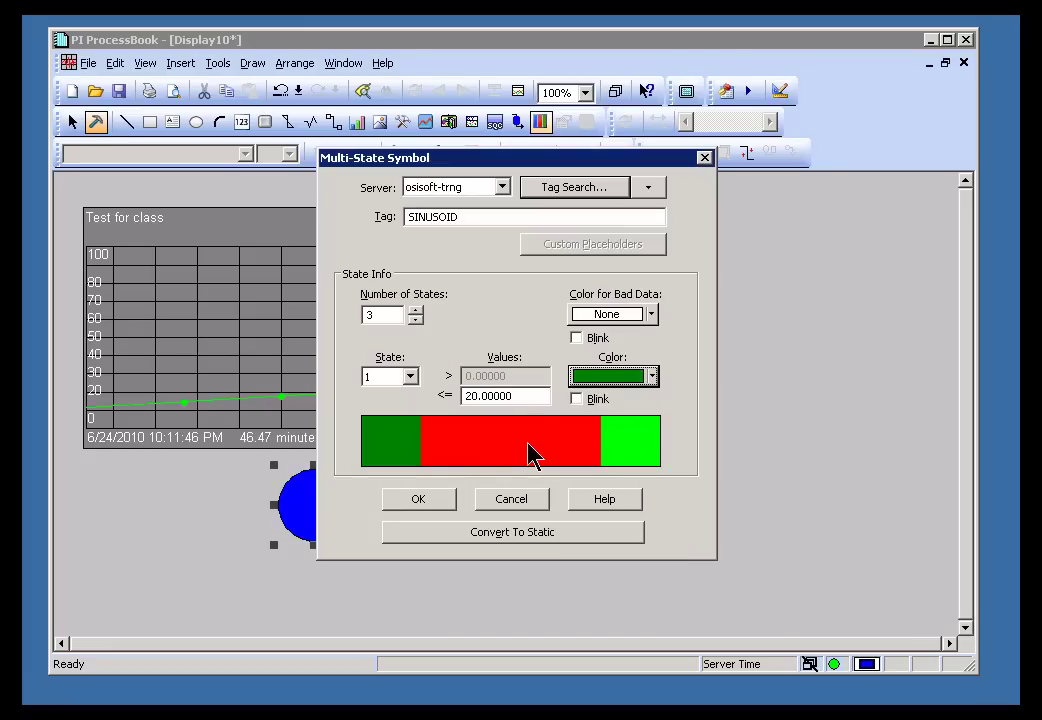
{"action": "left_click", "coordinate": [410, 377]}
{"action": "left_click", "coordinate": [375, 408]}
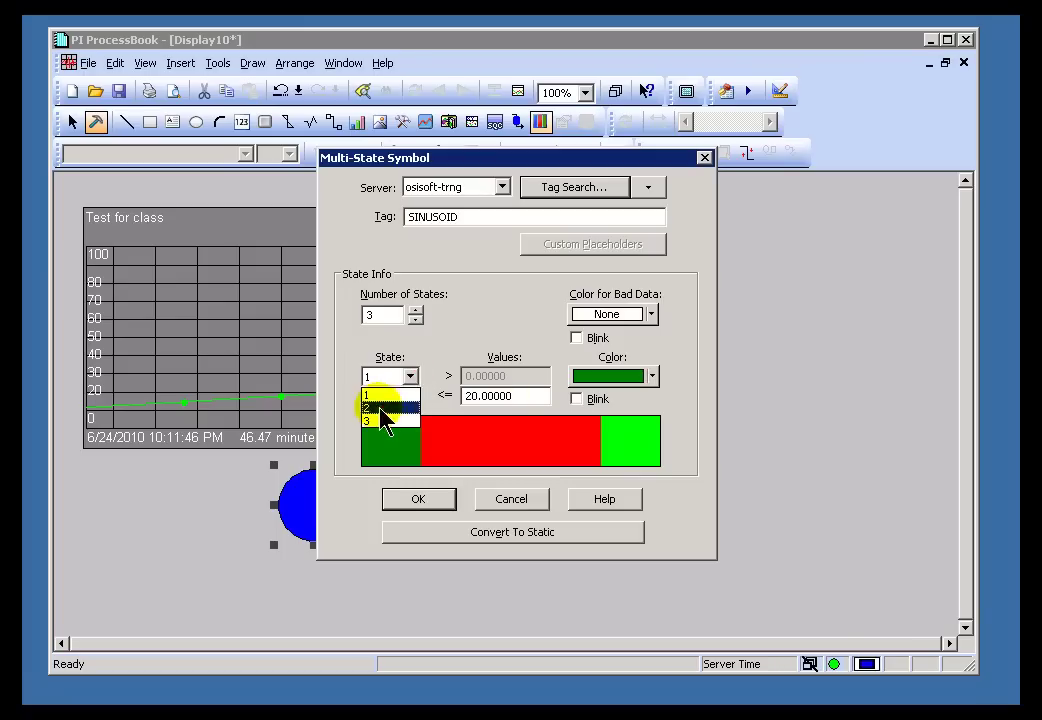
{"action": "left_click", "coordinate": [652, 376]}
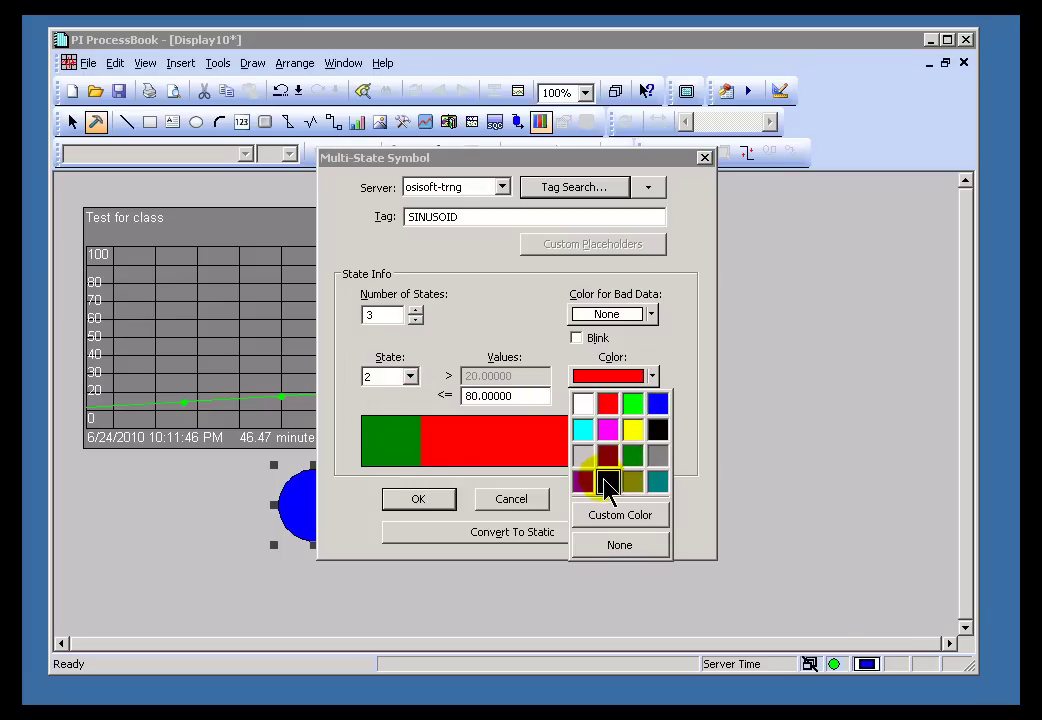
{"action": "left_click", "coordinate": [607, 482]}
{"action": "left_click", "coordinate": [617, 390]}
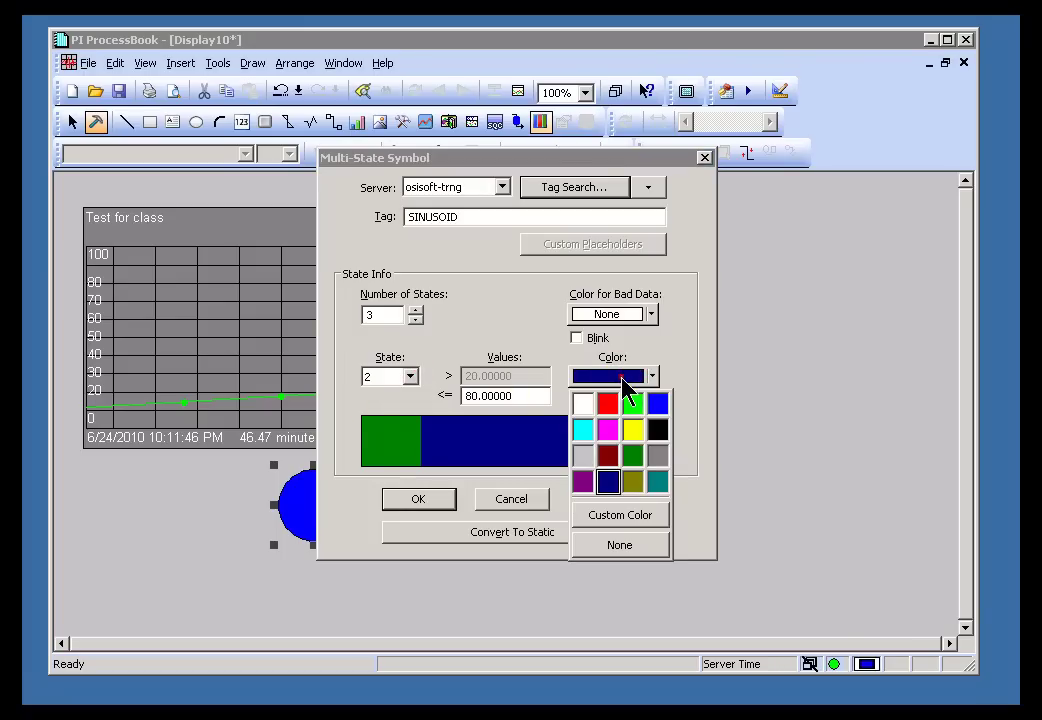
{"action": "left_click", "coordinate": [410, 377]}
{"action": "left_click", "coordinate": [380, 421]}
{"action": "left_click", "coordinate": [620, 376]}
{"action": "left_click", "coordinate": [608, 456]}
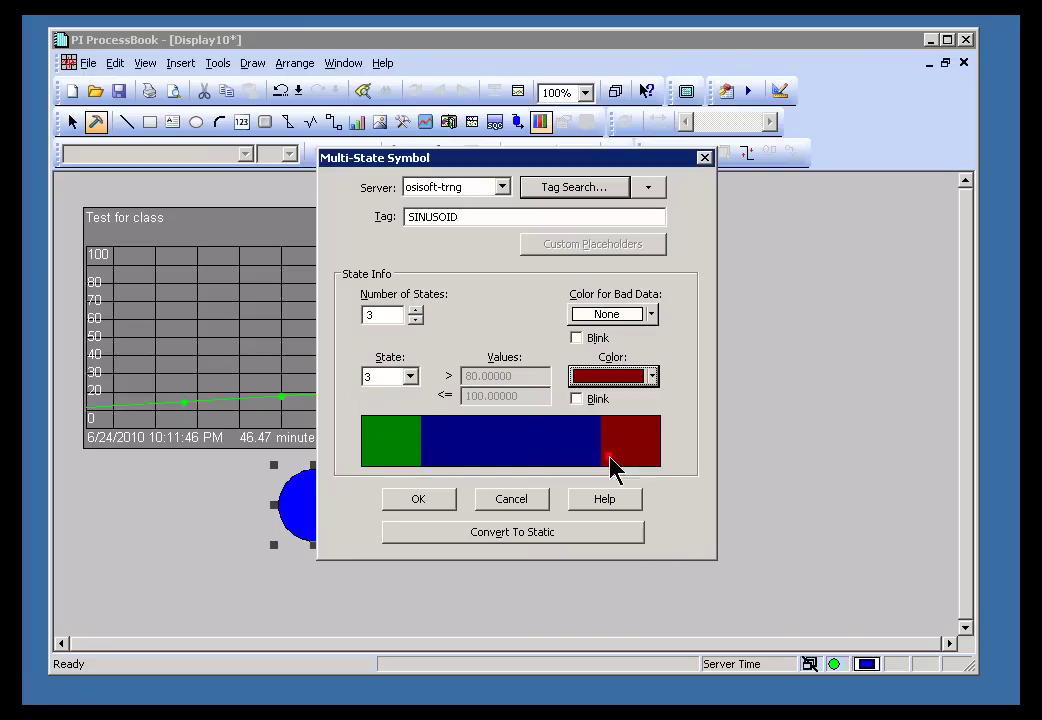
Apply the circle's colour states, switch to Run mode and step back one period.
{"action": "left_click", "coordinate": [419, 500]}
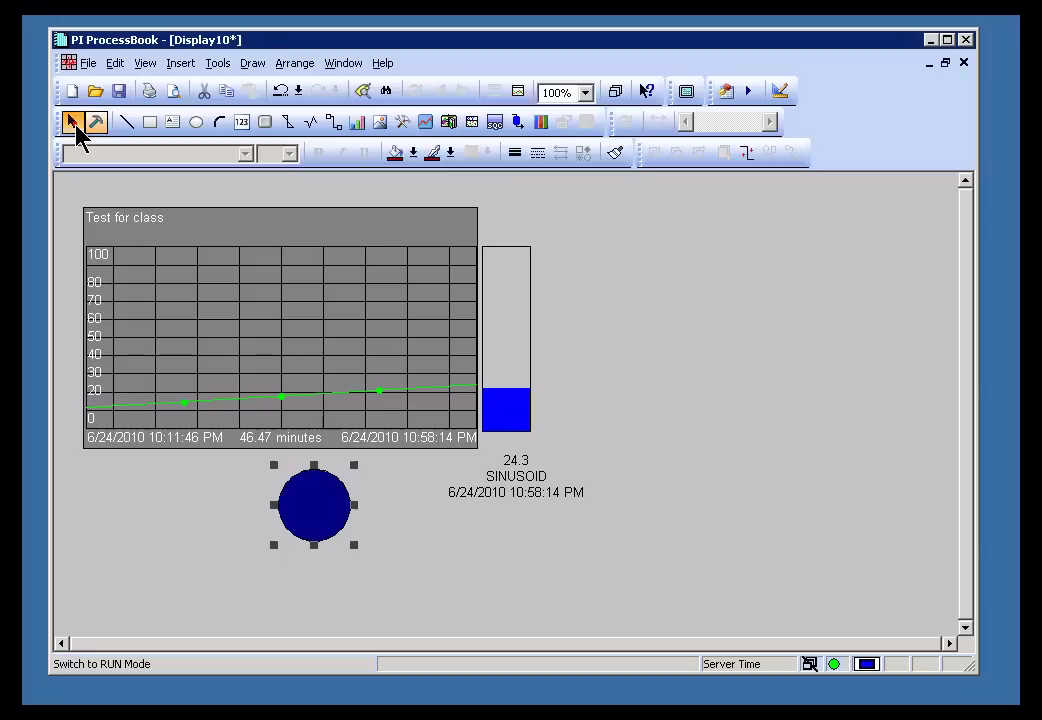
{"action": "left_click", "coordinate": [75, 127]}
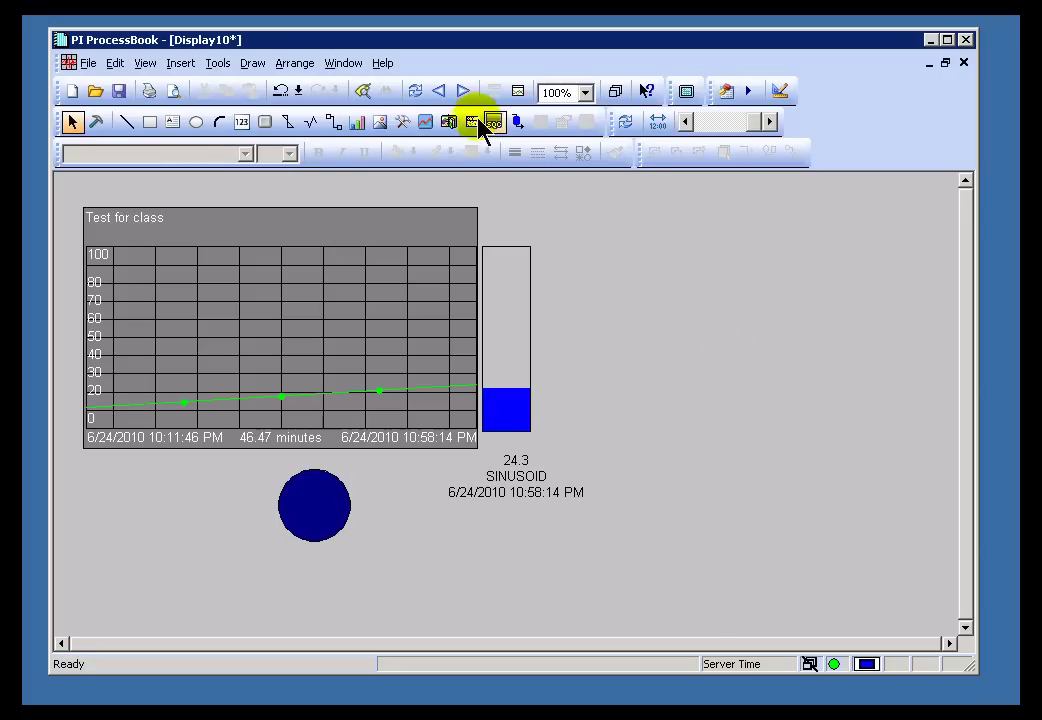
{"action": "left_click", "coordinate": [440, 92]}
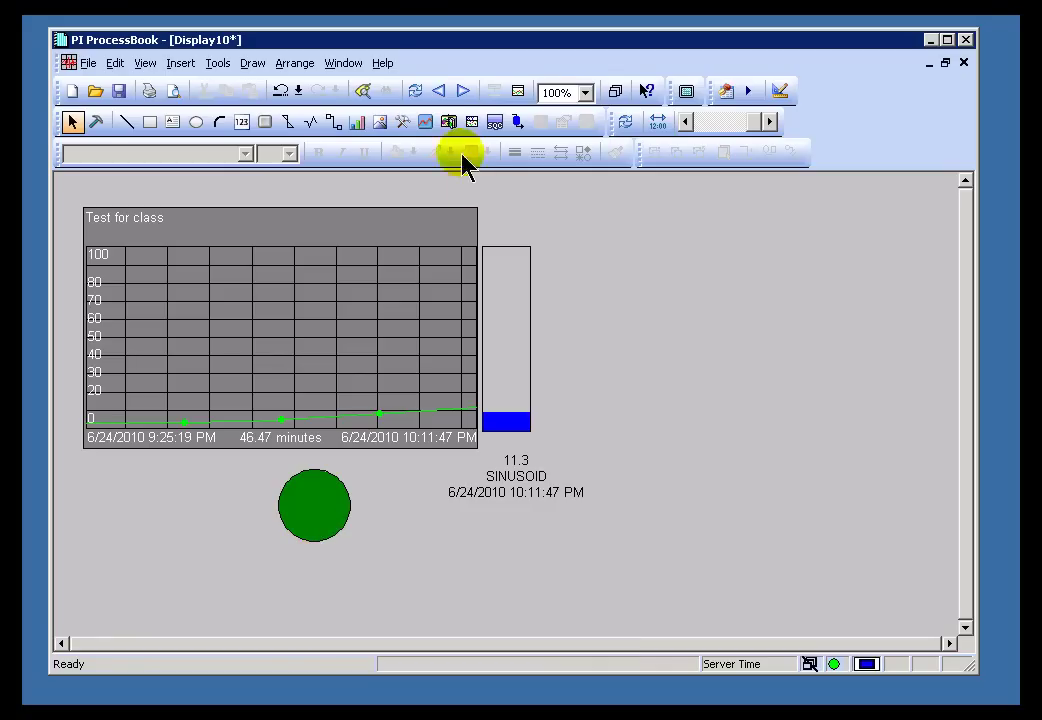
Keep stepping back in time until the circle shows dark red at 85.4.
{"action": "left_click", "coordinate": [439, 91]}
{"action": "left_click", "coordinate": [439, 91]}
{"action": "left_click", "coordinate": [440, 92]}
{"action": "left_click", "coordinate": [440, 92]}
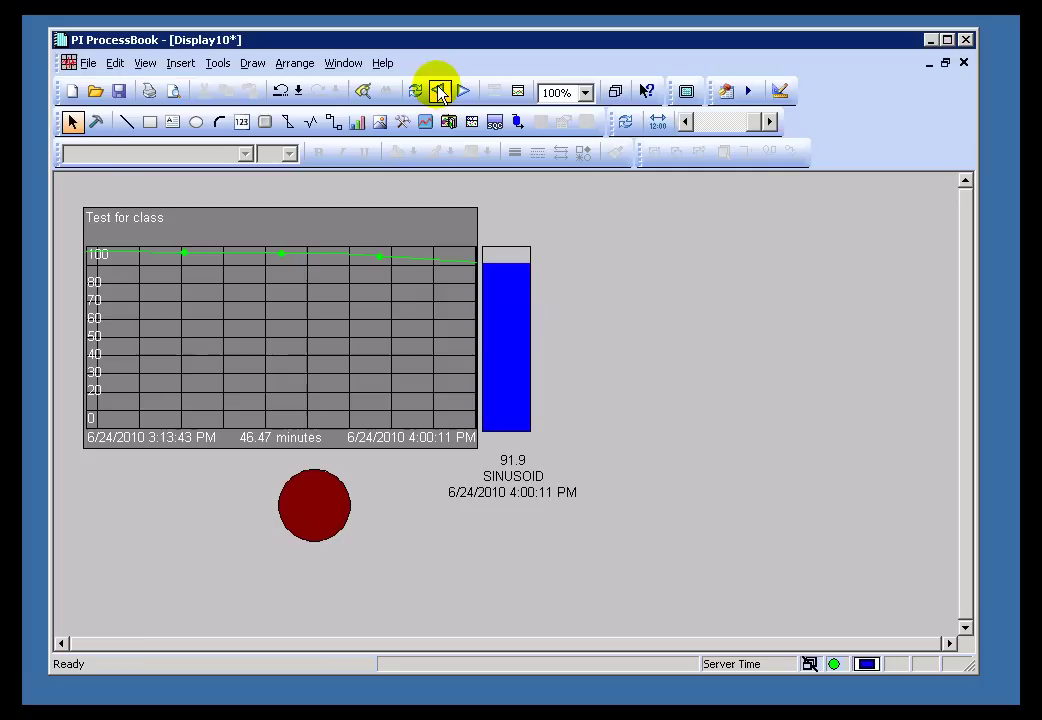
{"action": "left_click", "coordinate": [439, 91]}
{"action": "double_click", "coordinate": [439, 91]}
{"action": "double_click", "coordinate": [440, 92]}
{"action": "left_click", "coordinate": [439, 91]}
{"action": "double_click", "coordinate": [439, 91]}
{"action": "left_click", "coordinate": [439, 91]}
{"action": "double_click", "coordinate": [439, 91]}
Return to Build mode and open the SINUSOID value's Define Value settings, then cancel.
{"action": "left_click", "coordinate": [97, 121]}
{"action": "left_click", "coordinate": [540, 484]}
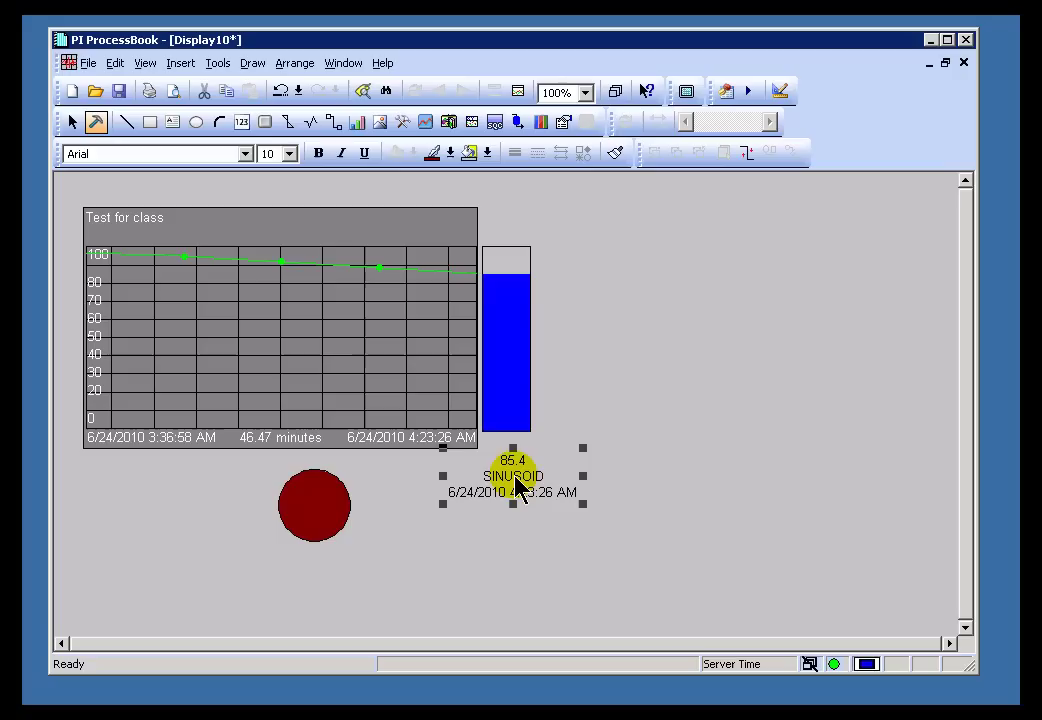
{"action": "double_click", "coordinate": [514, 488]}
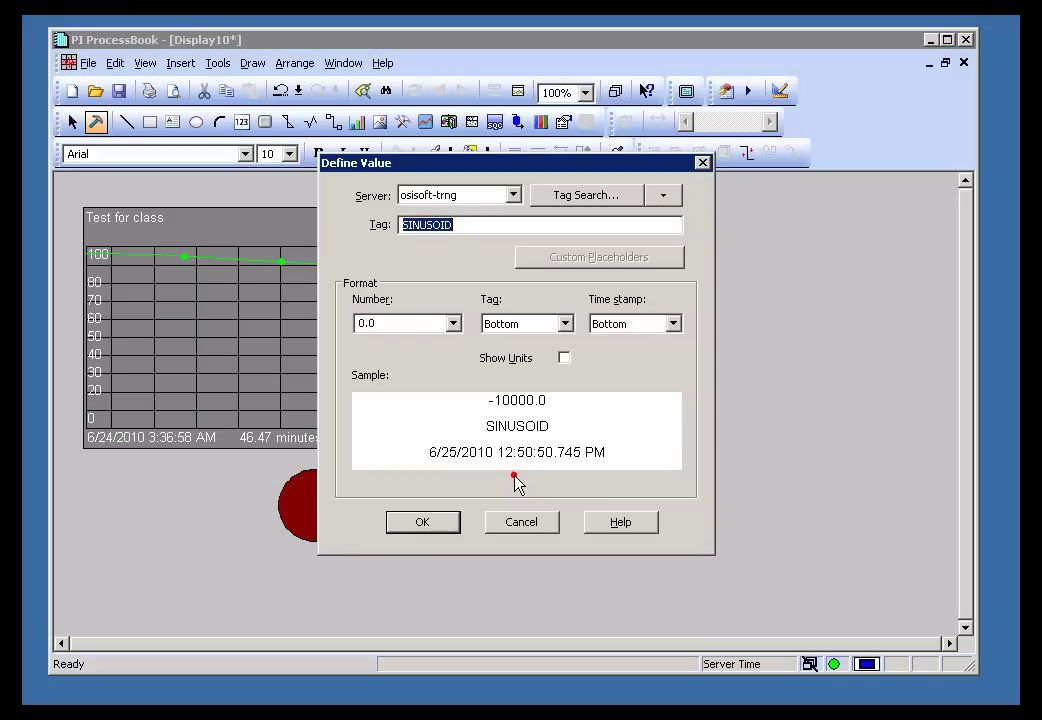
{"action": "left_click", "coordinate": [538, 522]}
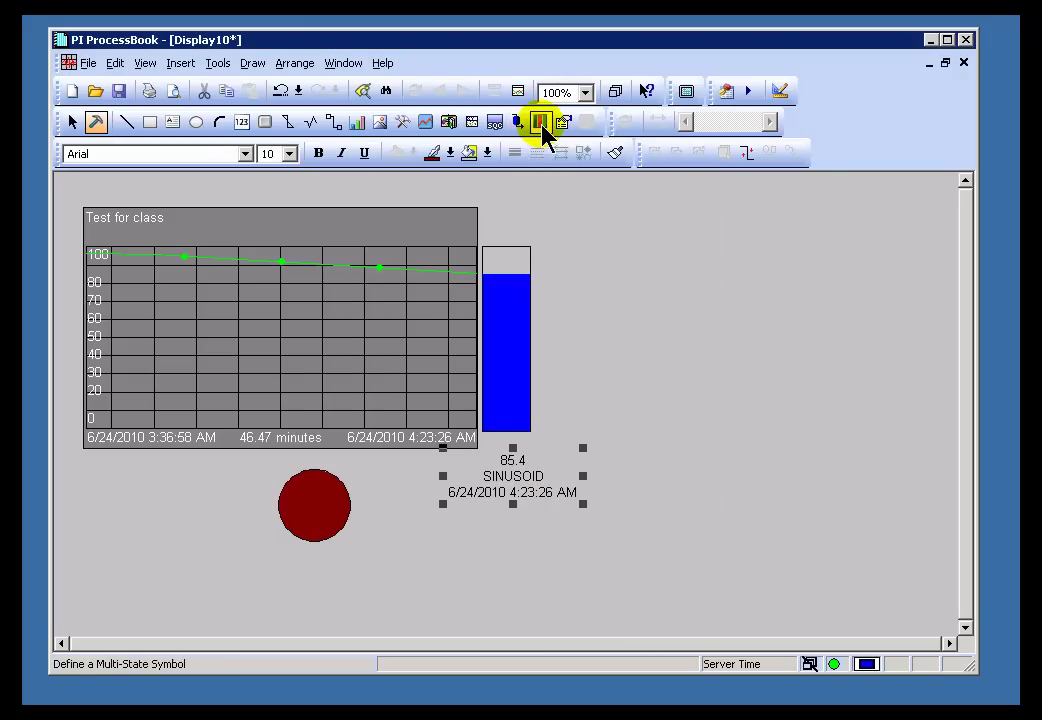
Bold the SINUSOID value and give it a sinusoid multi-state with three states, first limit 20.
{"action": "left_click", "coordinate": [318, 153]}
{"action": "left_click", "coordinate": [548, 128]}
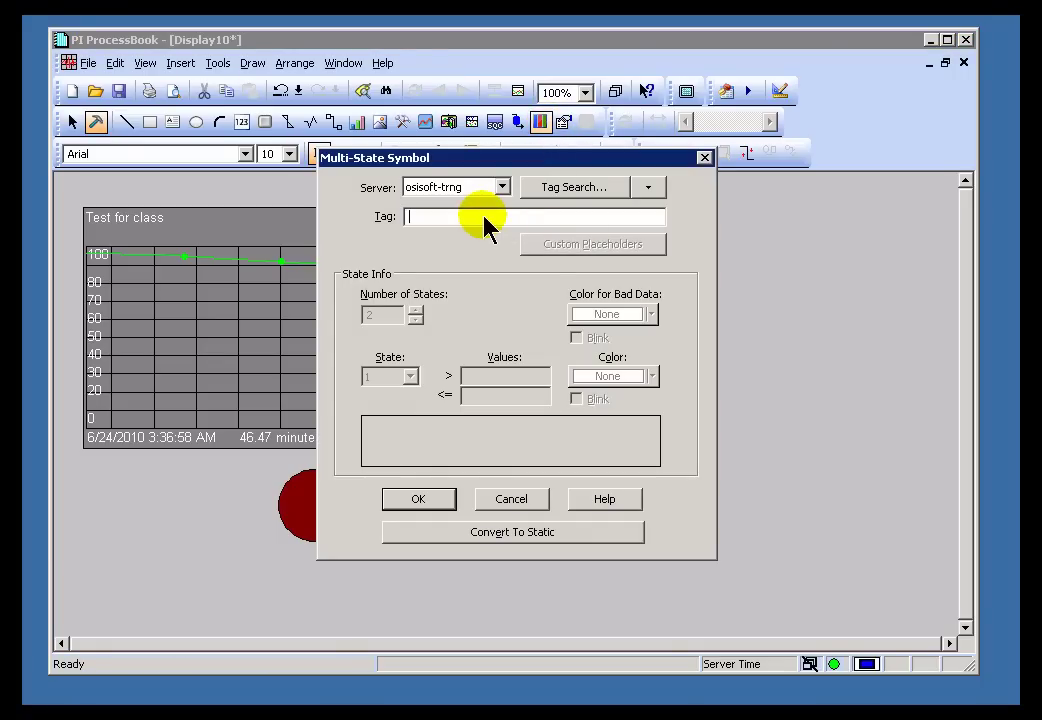
{"action": "type", "text": "sinusoid"}
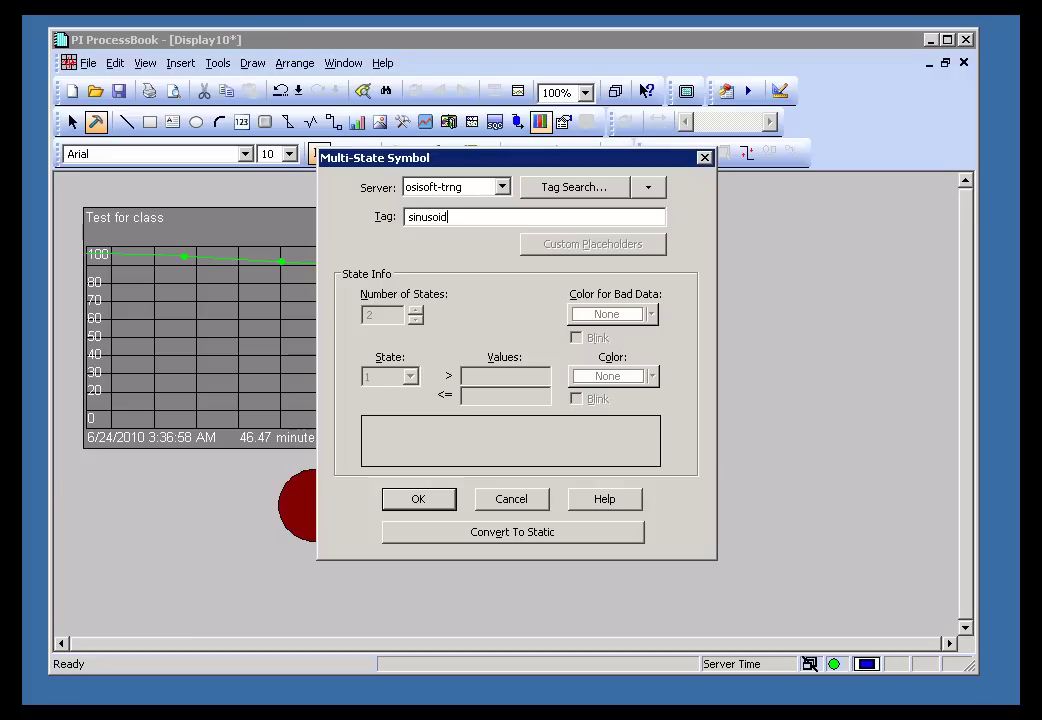
{"action": "key", "text": "Tab"}
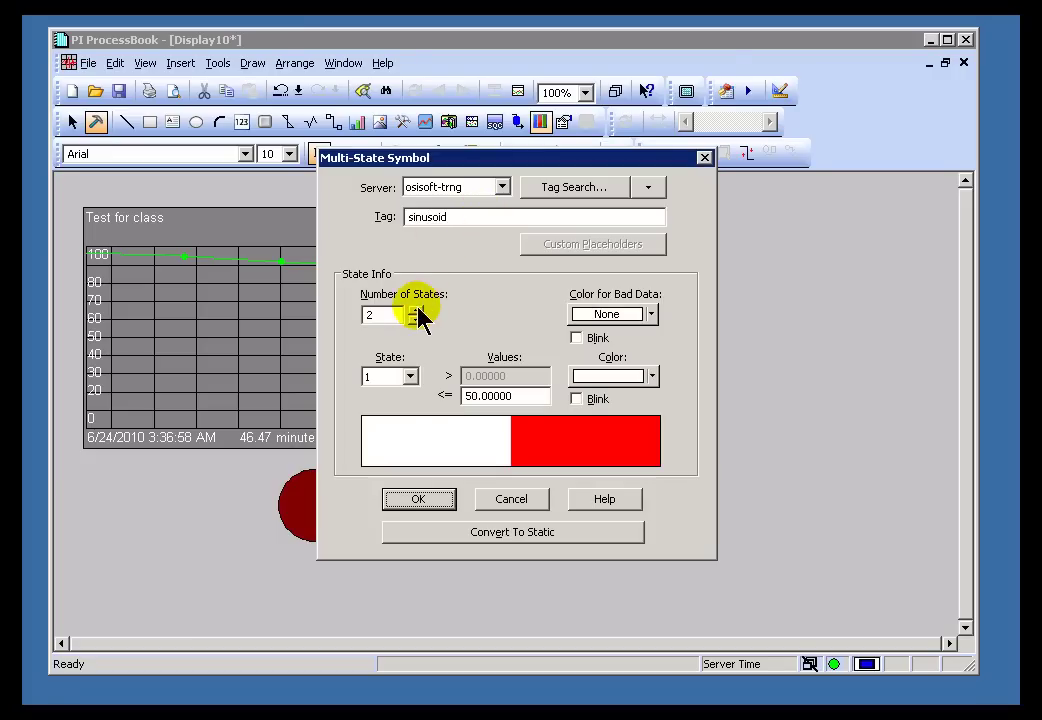
{"action": "left_click", "coordinate": [415, 309]}
{"action": "left_click", "coordinate": [428, 437]}
{"action": "left_click_drag", "start_coordinate": [512, 396], "coordinate": [463, 396]}
{"action": "type", "text": "2"}
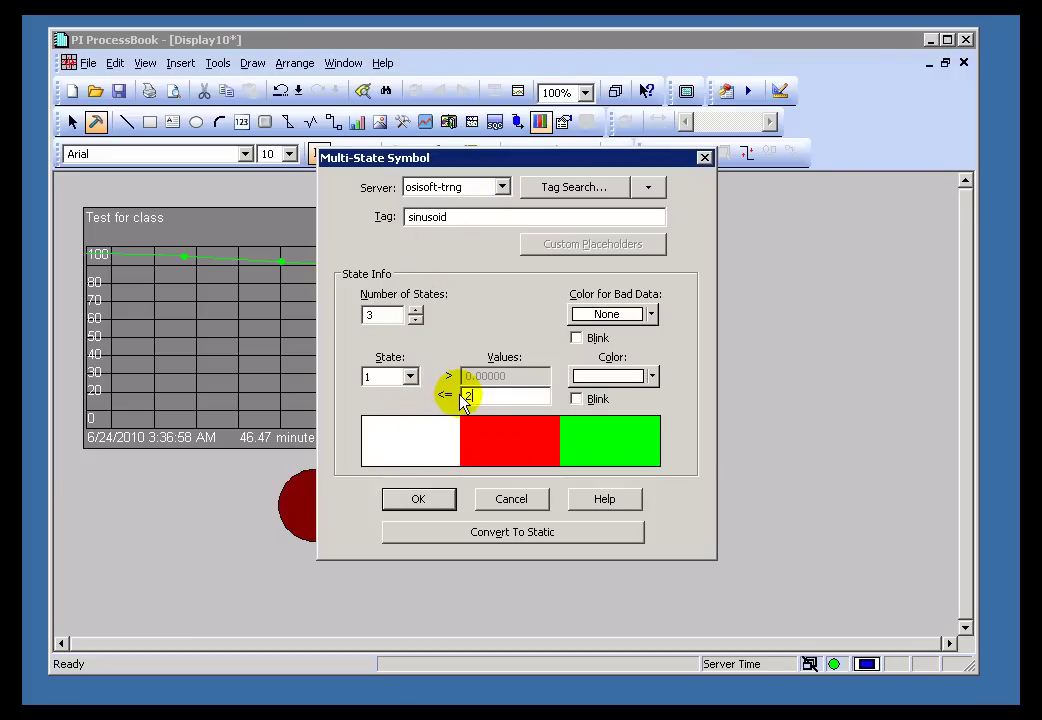
{"action": "type", "text": "0"}
Set the value's second state upper limit to 80.
{"action": "left_click", "coordinate": [409, 376]}
{"action": "left_click", "coordinate": [380, 405]}
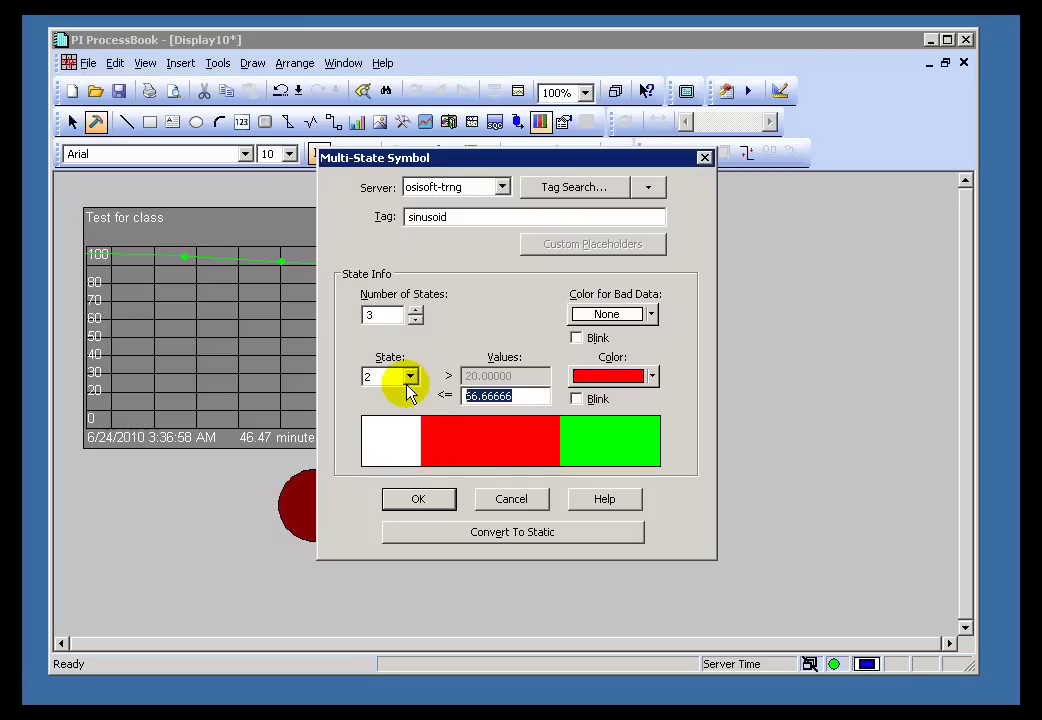
{"action": "type", "text": "80"}
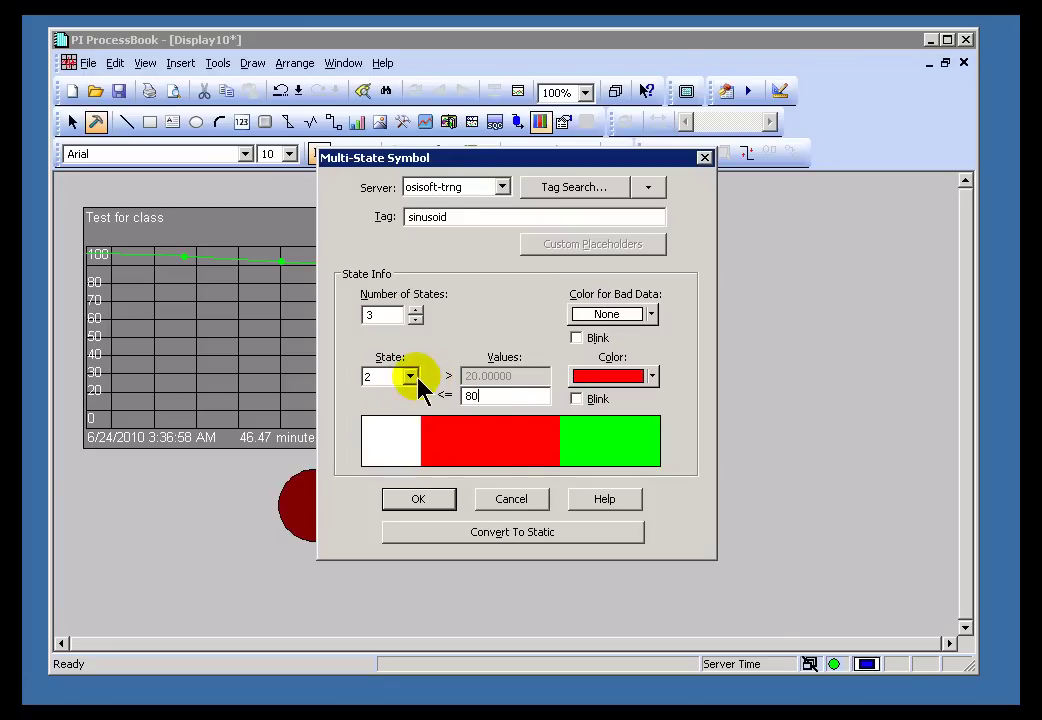
{"action": "left_click", "coordinate": [409, 376]}
{"action": "left_click", "coordinate": [384, 395]}
Colour the value's states dark green, navy blue and dark red, low to high.
{"action": "left_click", "coordinate": [651, 376]}
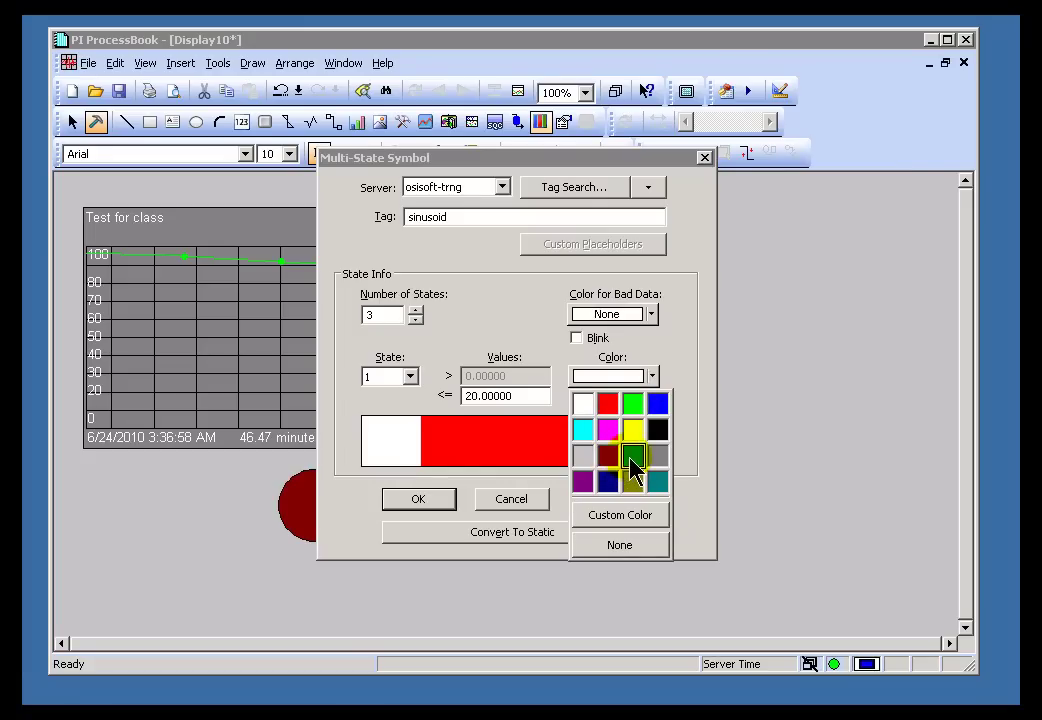
{"action": "left_click", "coordinate": [633, 458]}
{"action": "left_click", "coordinate": [578, 384]}
{"action": "left_click", "coordinate": [410, 376]}
{"action": "left_click", "coordinate": [386, 404]}
{"action": "left_click", "coordinate": [630, 377]}
{"action": "left_click", "coordinate": [612, 484]}
{"action": "left_click", "coordinate": [409, 376]}
{"action": "left_click", "coordinate": [381, 420]}
{"action": "left_click", "coordinate": [646, 375]}
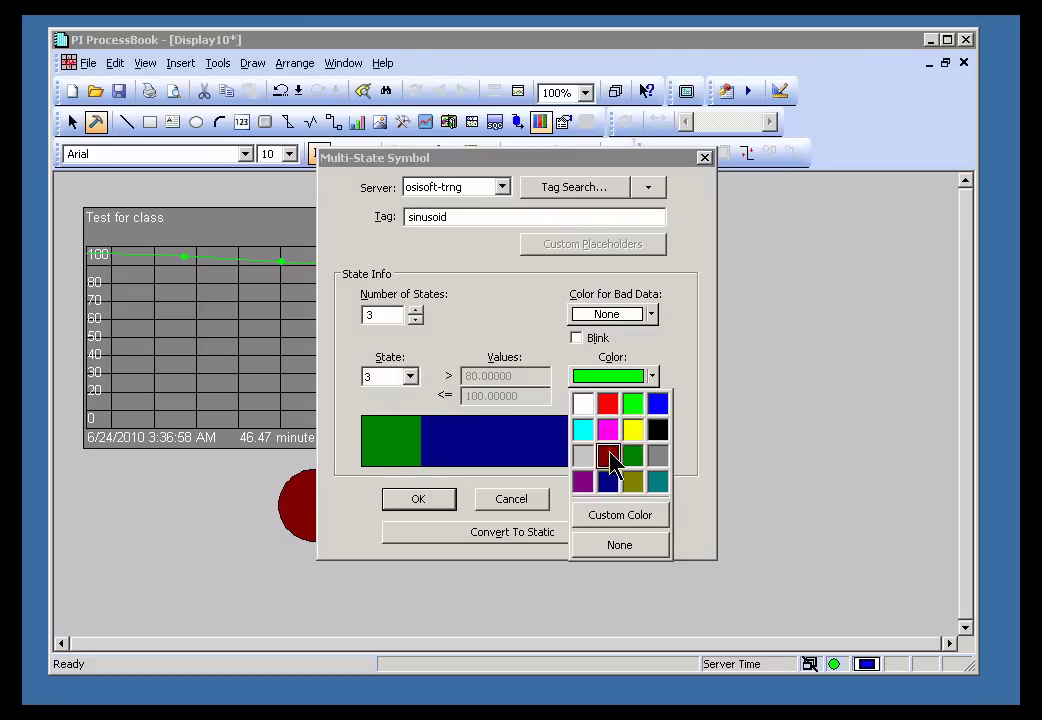
{"action": "left_click", "coordinate": [609, 457]}
Apply the value's colour states, switch to Run mode and step back in time.
{"action": "left_click", "coordinate": [418, 499]}
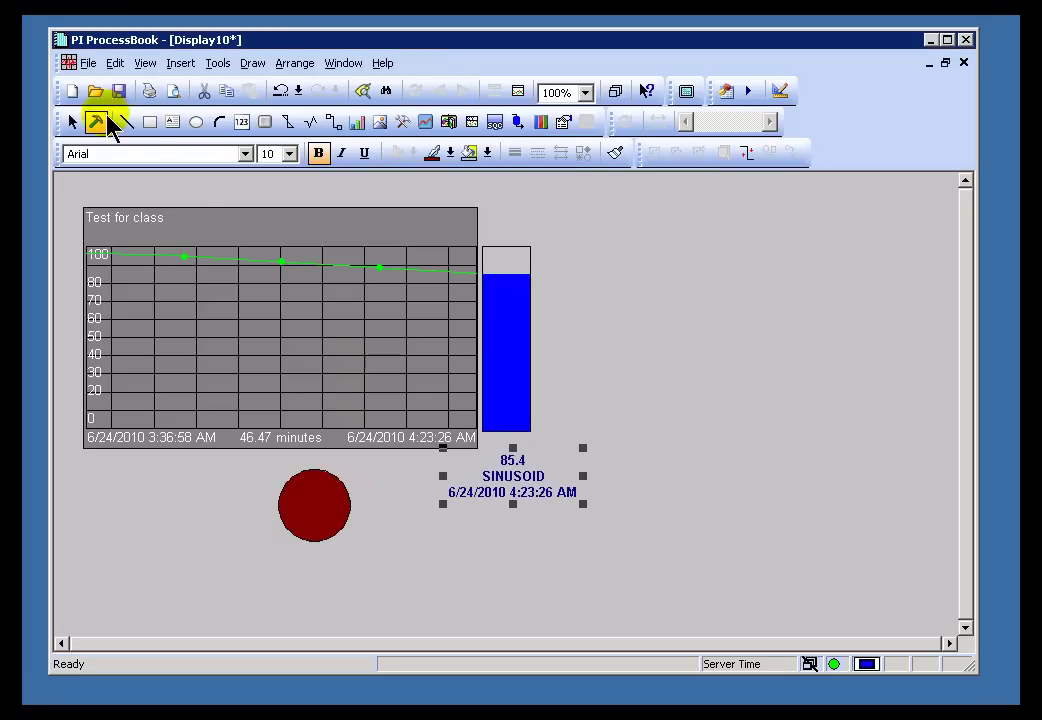
{"action": "left_click", "coordinate": [100, 122]}
{"action": "left_click", "coordinate": [666, 289]}
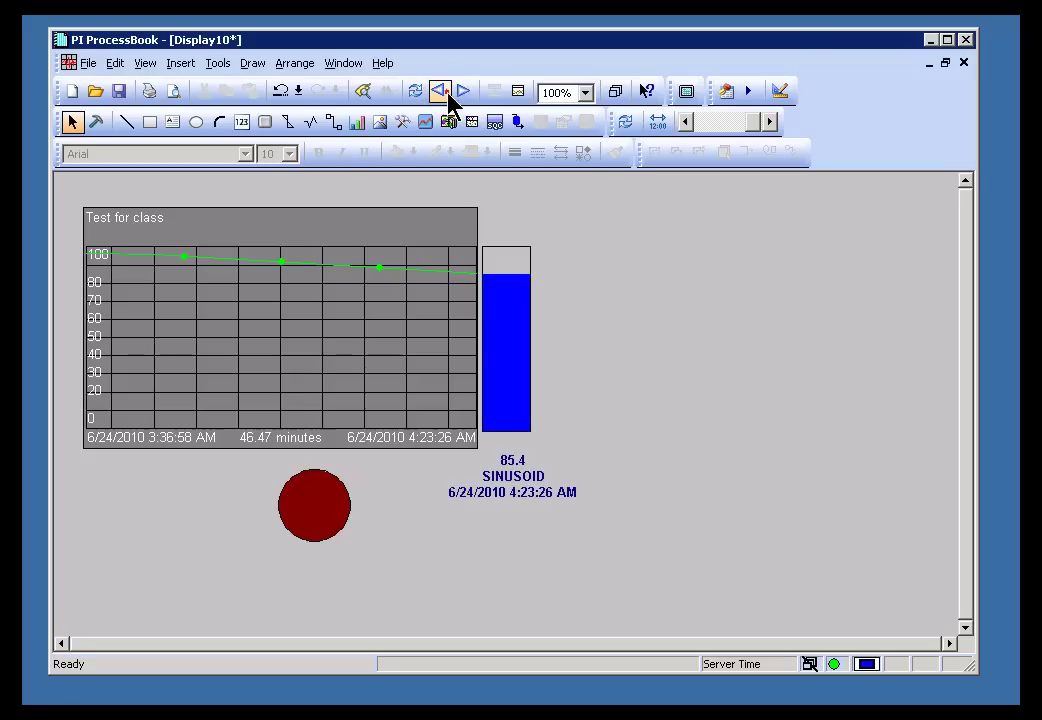
{"action": "left_click", "coordinate": [446, 92]}
{"action": "left_click", "coordinate": [442, 94]}
{"action": "left_click", "coordinate": [442, 94]}
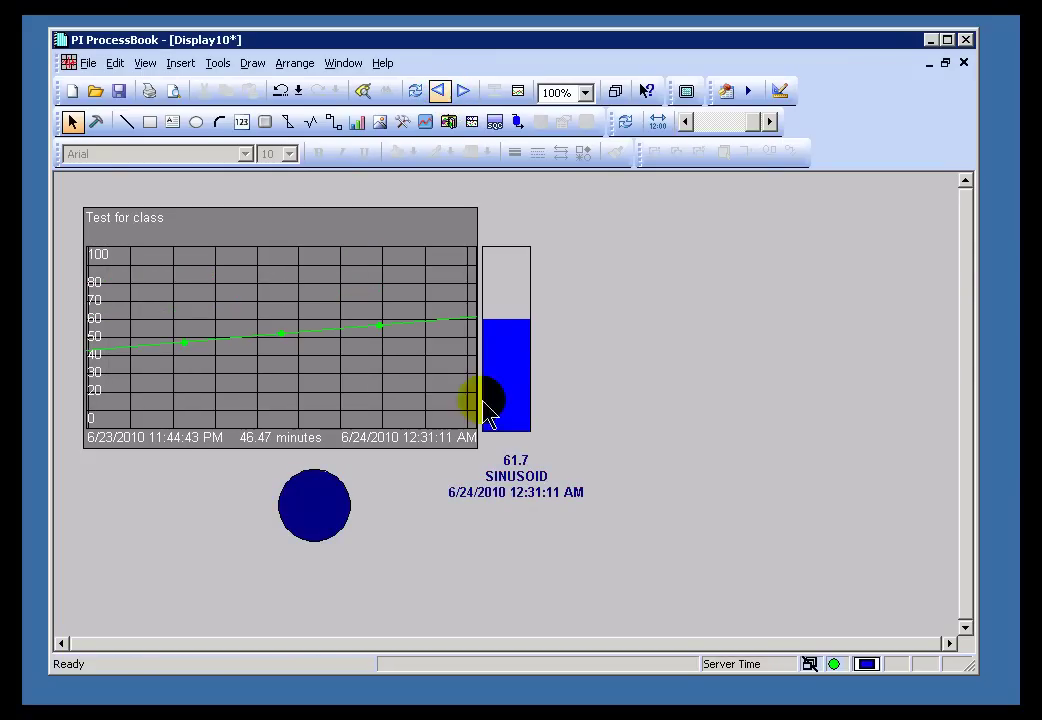
Revert the time range, then step back 8-hour periods until SINUSOID shows 77.4.
{"action": "left_click", "coordinate": [440, 93]}
{"action": "left_click", "coordinate": [440, 93]}
{"action": "left_click", "coordinate": [440, 93]}
{"action": "left_click", "coordinate": [440, 93]}
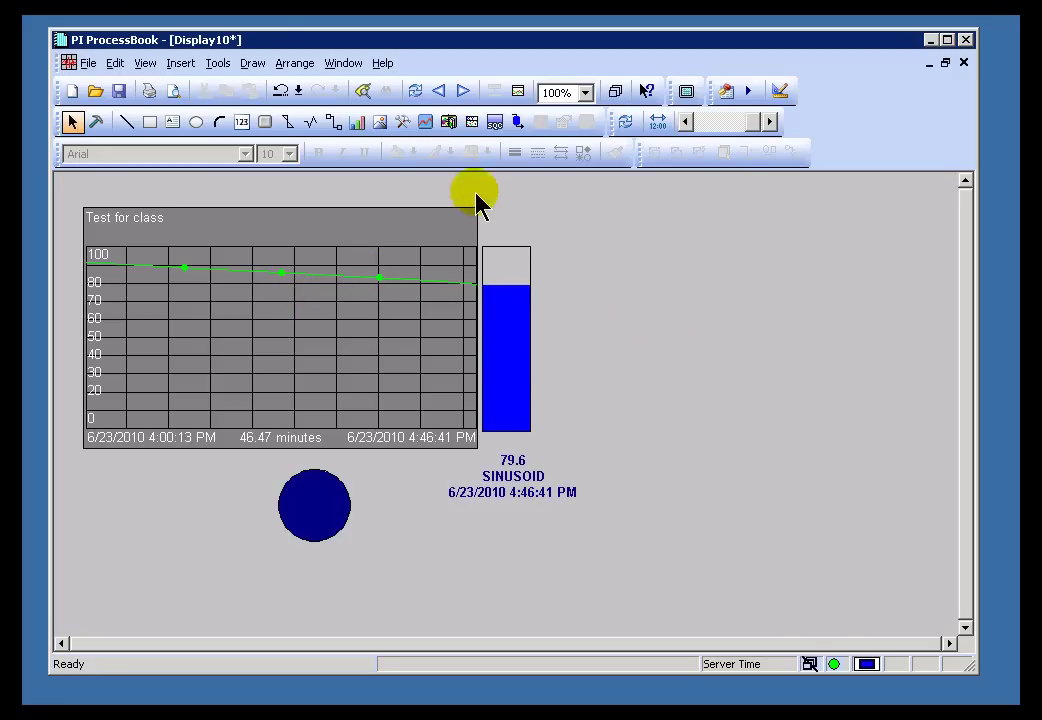
{"action": "left_click", "coordinate": [414, 90]}
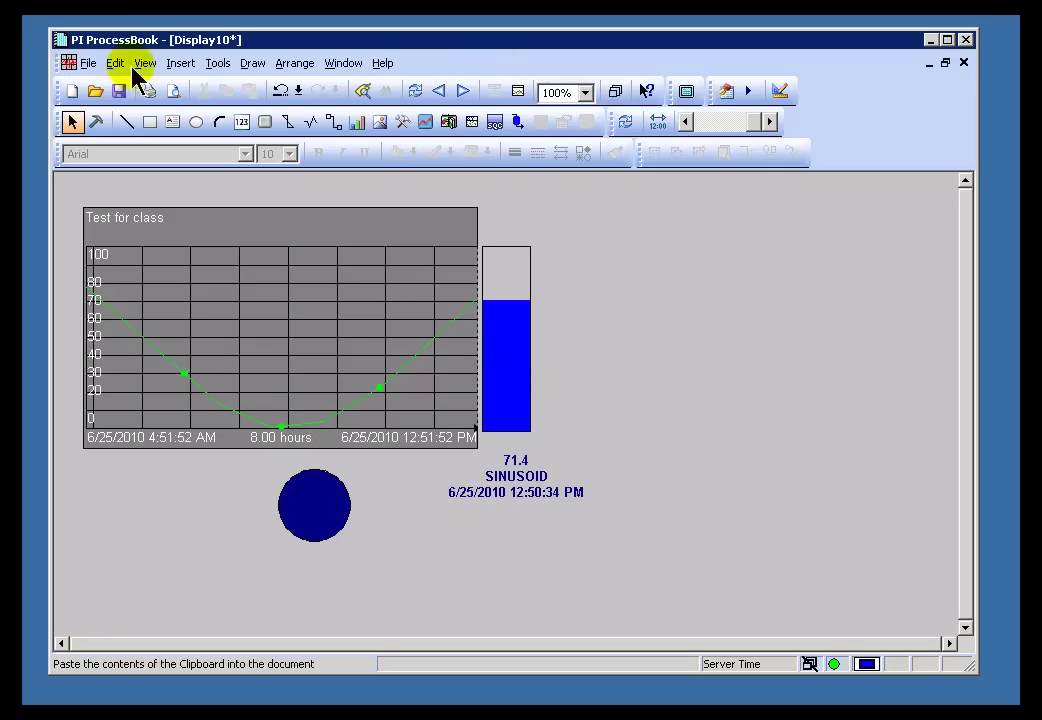
{"action": "left_click", "coordinate": [440, 90]}
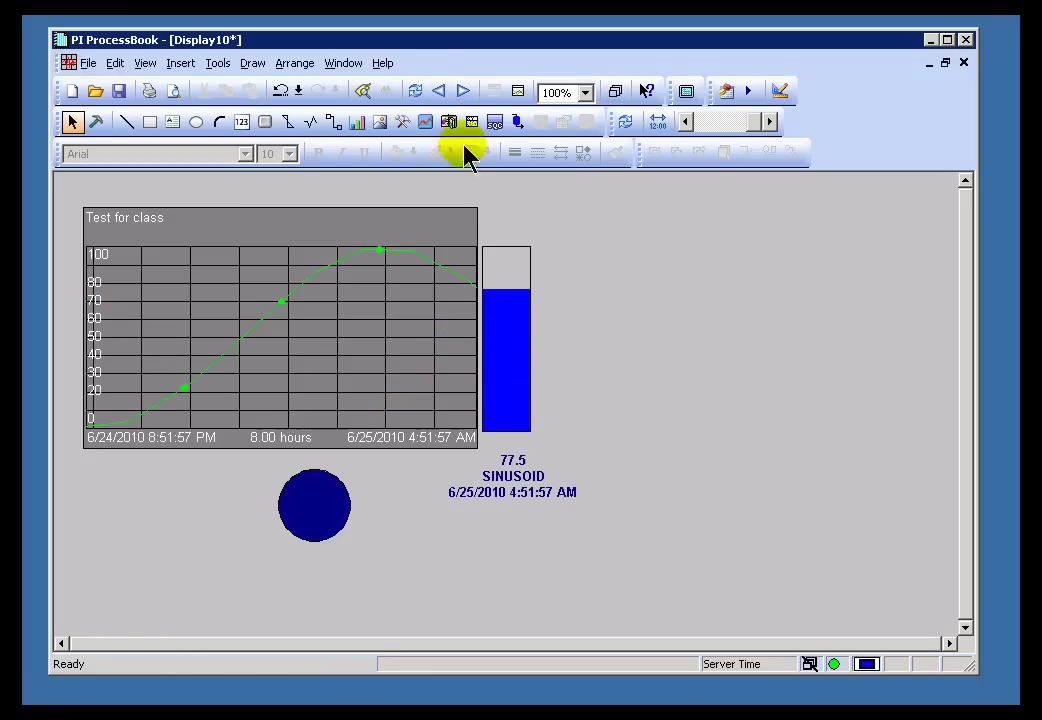
{"action": "left_click", "coordinate": [443, 90]}
{"action": "left_click", "coordinate": [443, 90]}
Make the SINUSOID value text a multi-state symbol with gray as the bad-data colour, then return to run mode.
{"action": "left_click", "coordinate": [97, 121]}
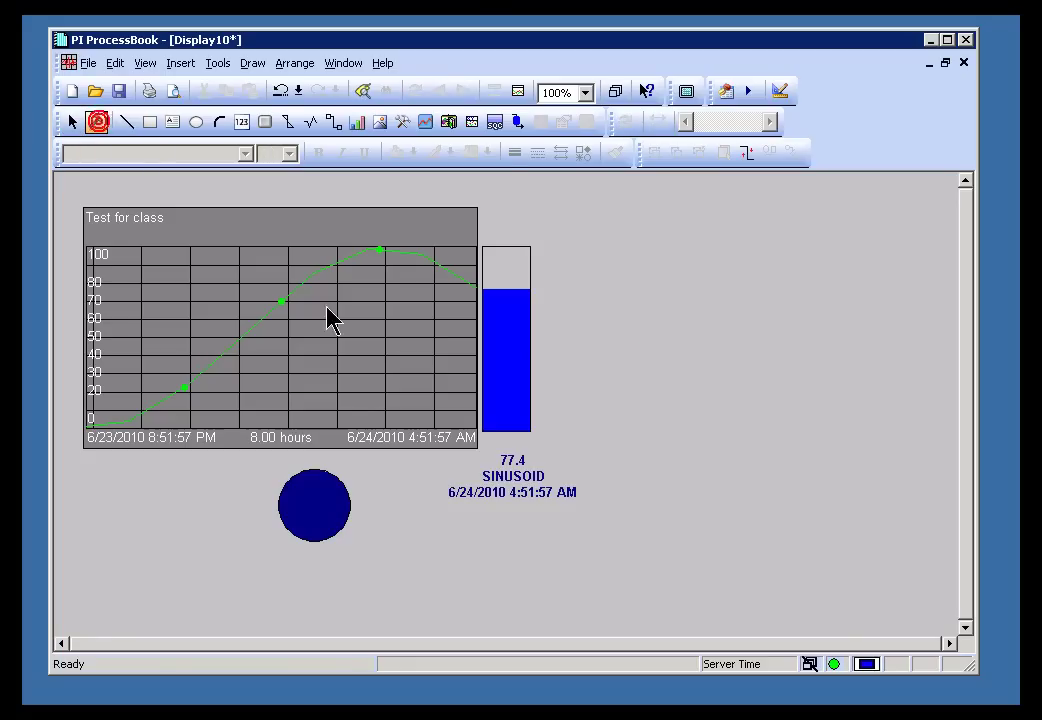
{"action": "left_click", "coordinate": [531, 488]}
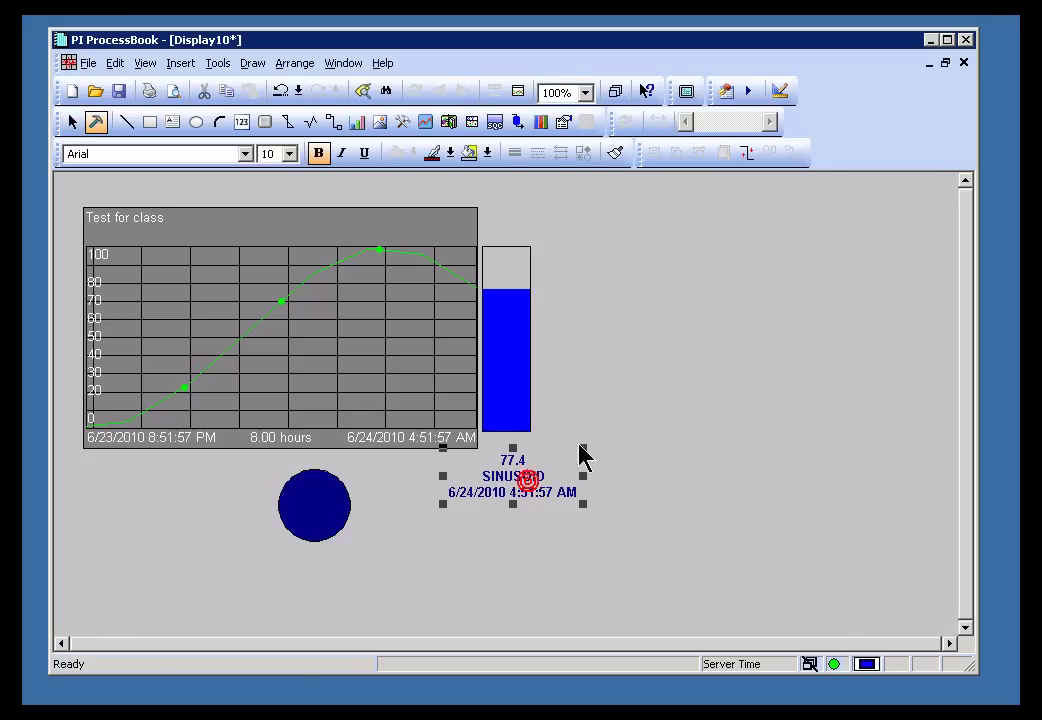
{"action": "left_click", "coordinate": [541, 122]}
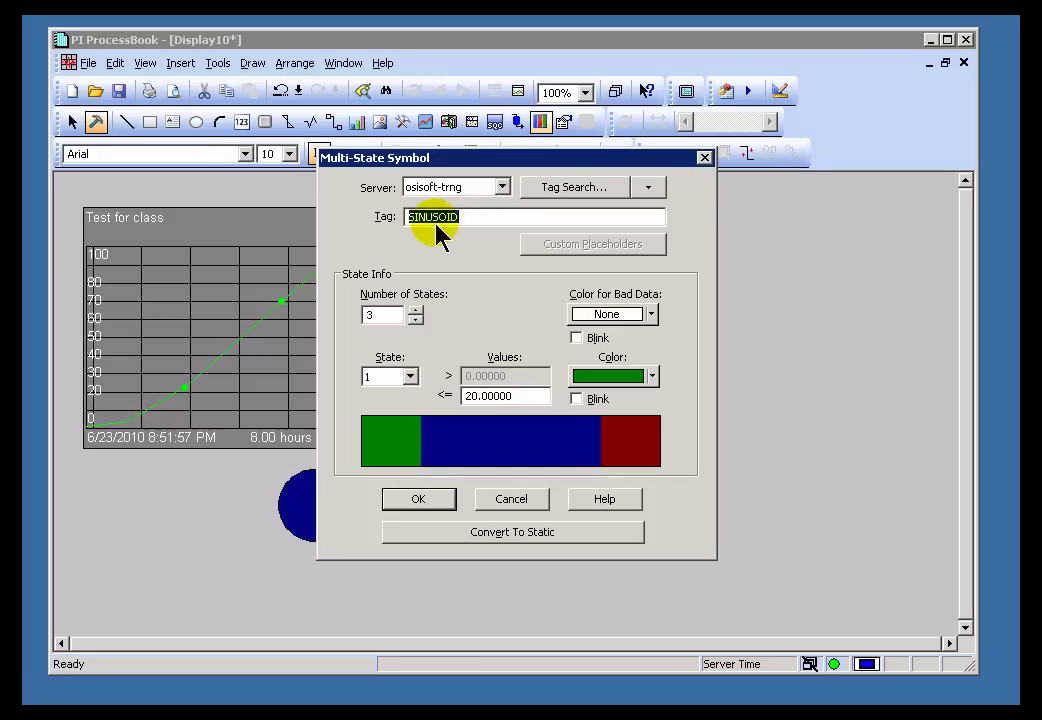
{"action": "left_click", "coordinate": [652, 315]}
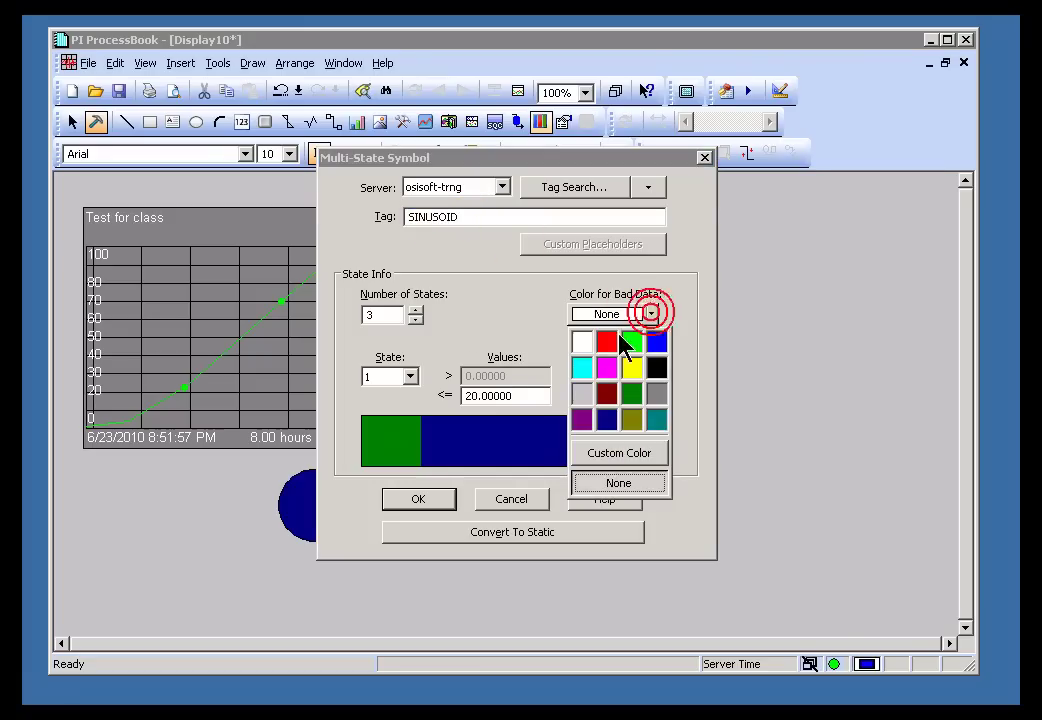
{"action": "left_click", "coordinate": [657, 397]}
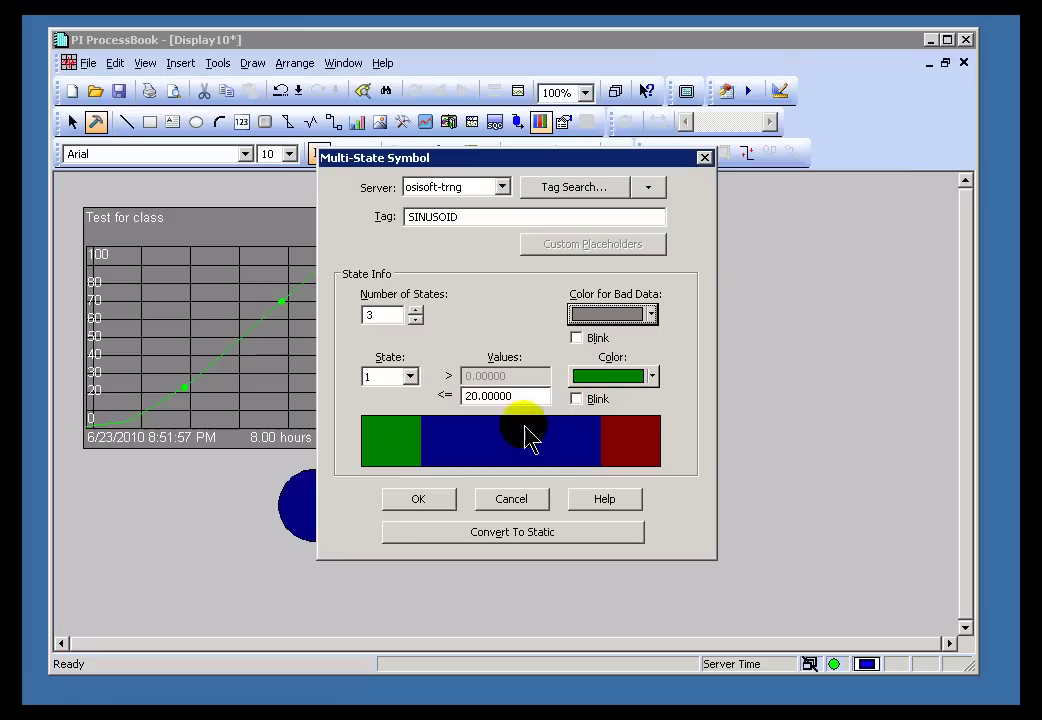
{"action": "left_click", "coordinate": [416, 505]}
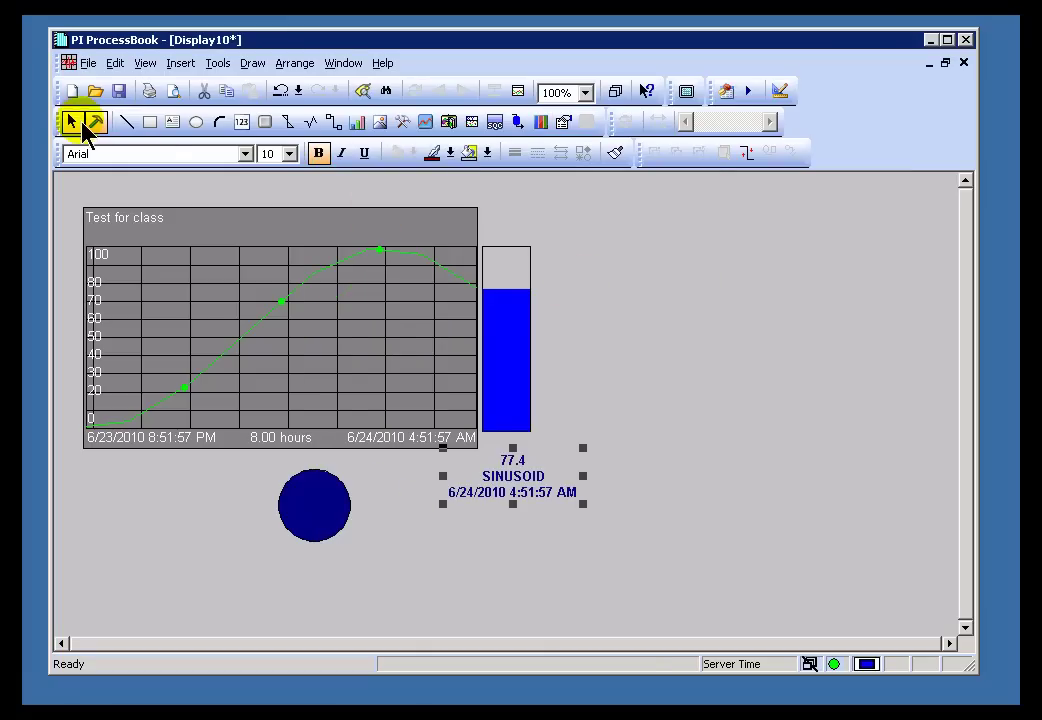
{"action": "left_click", "coordinate": [73, 121]}
Revert the time ranges and step forward to view the value in a No Data period, then restore current data.
{"action": "left_click", "coordinate": [418, 94]}
{"action": "left_click", "coordinate": [463, 92]}
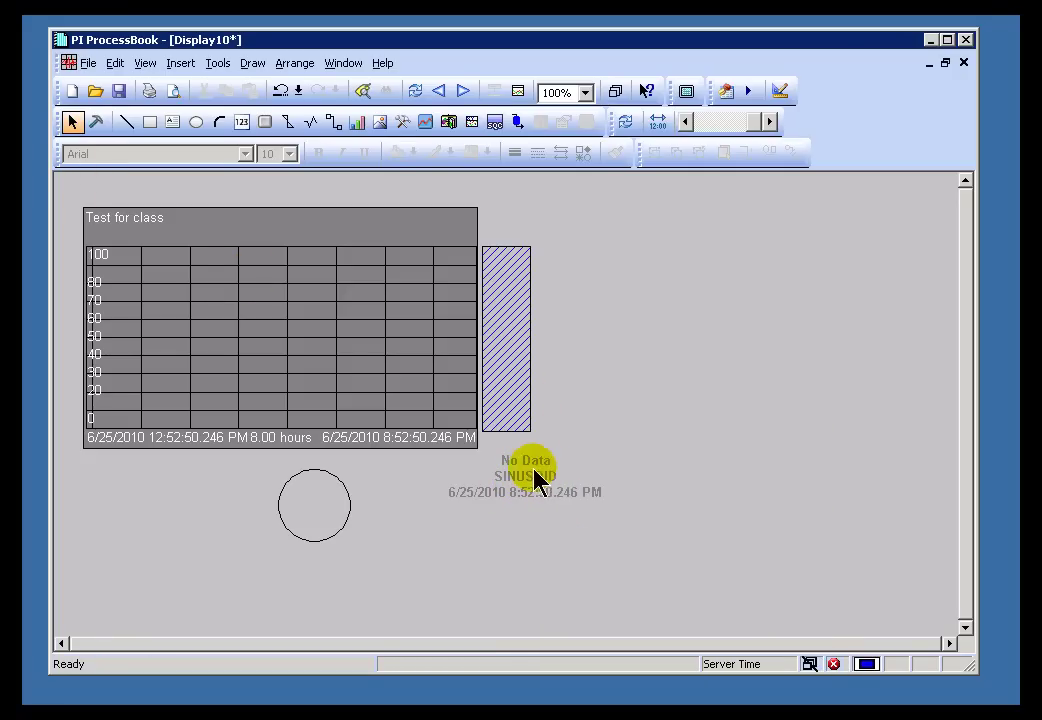
{"action": "left_click", "coordinate": [96, 121]}
{"action": "left_click", "coordinate": [538, 478]}
{"action": "left_click", "coordinate": [645, 321]}
{"action": "left_click", "coordinate": [72, 121]}
In Build mode, reopen the SINUSOID value's multi-state settings.
{"action": "left_click", "coordinate": [92, 121]}
{"action": "left_click", "coordinate": [512, 477]}
{"action": "left_click", "coordinate": [538, 121]}
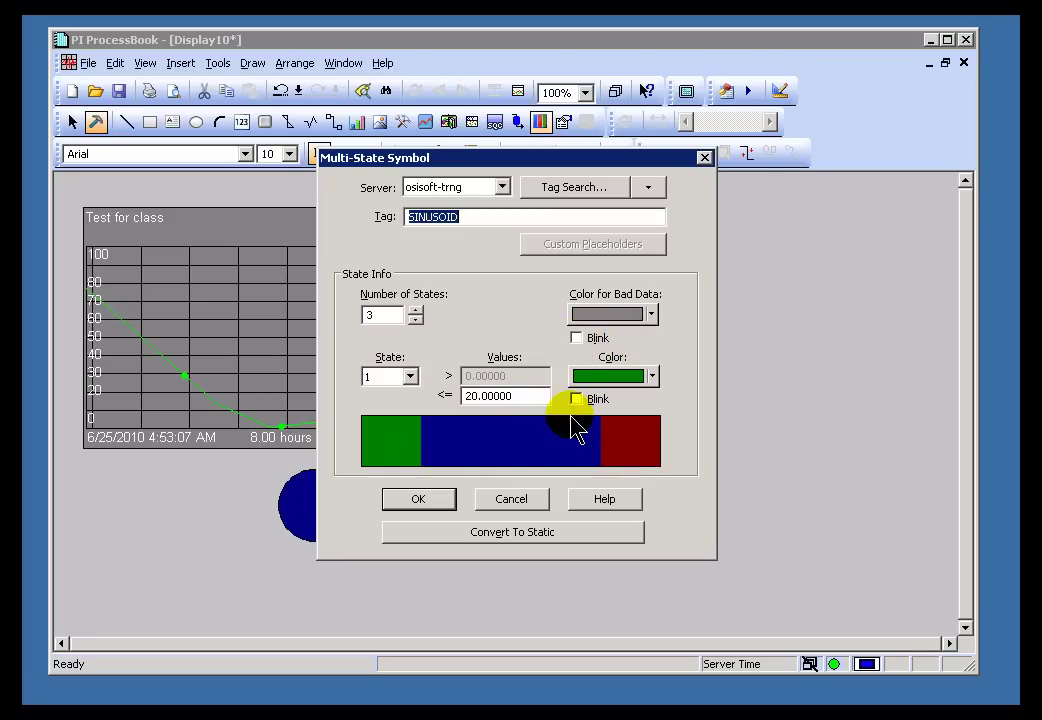
Set the SINUSOID value to blink for bad data and in State 3, the dark red top range.
{"action": "left_click", "coordinate": [576, 338]}
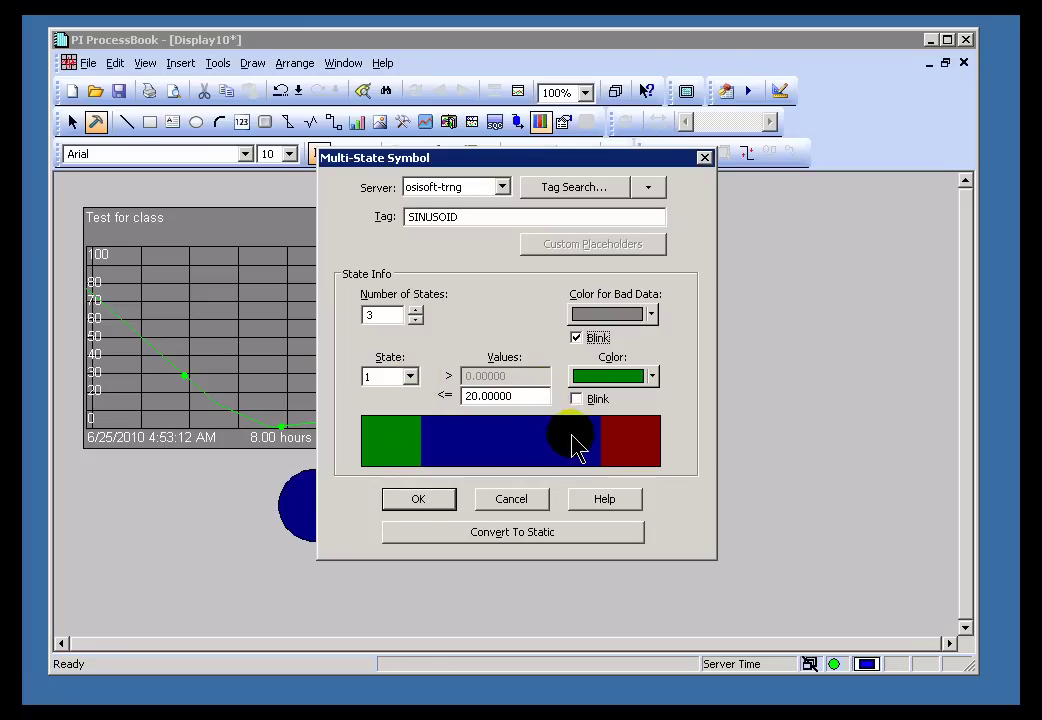
{"action": "left_click", "coordinate": [412, 377]}
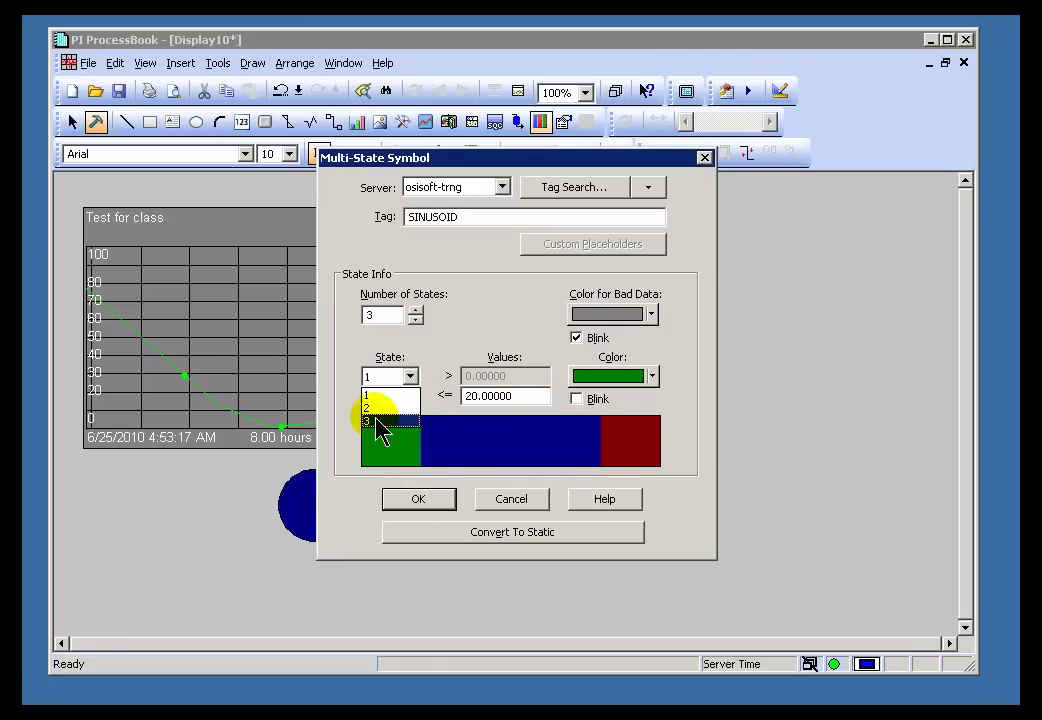
{"action": "left_click", "coordinate": [376, 420]}
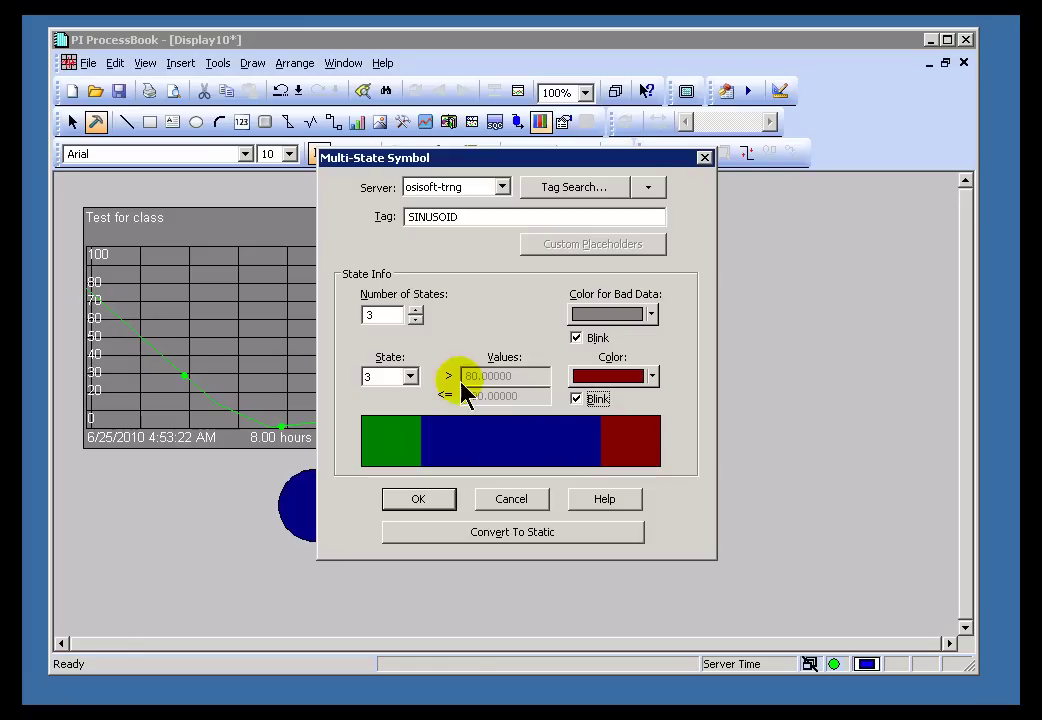
{"action": "left_click", "coordinate": [412, 376]}
{"action": "left_click", "coordinate": [382, 408]}
{"action": "left_click", "coordinate": [399, 376]}
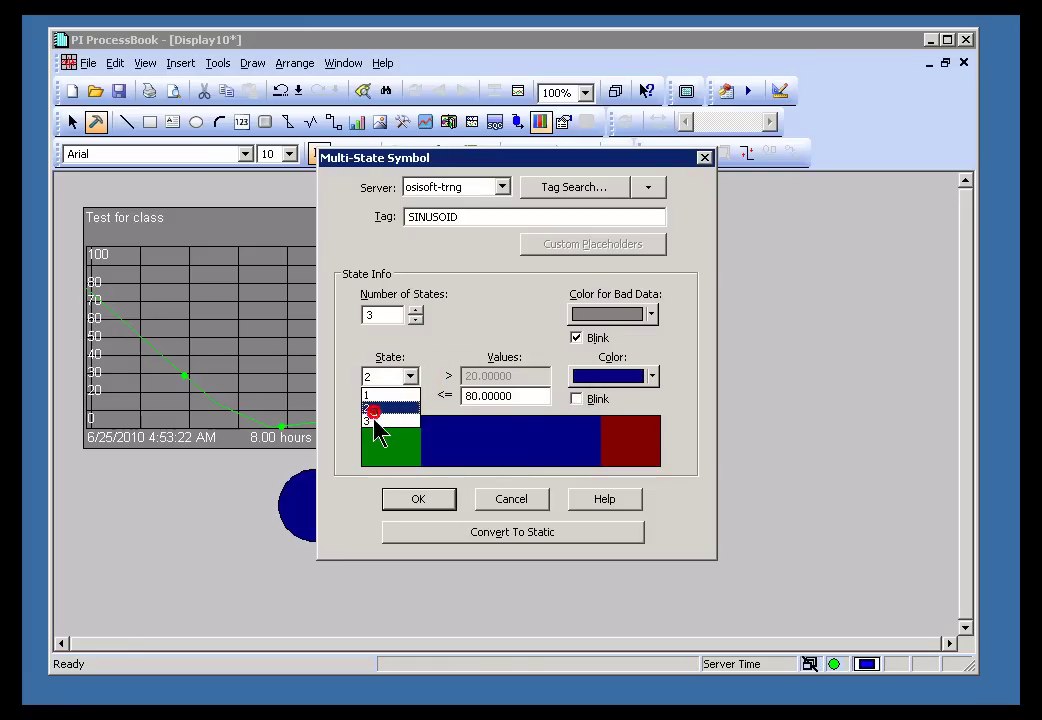
{"action": "left_click", "coordinate": [378, 421]}
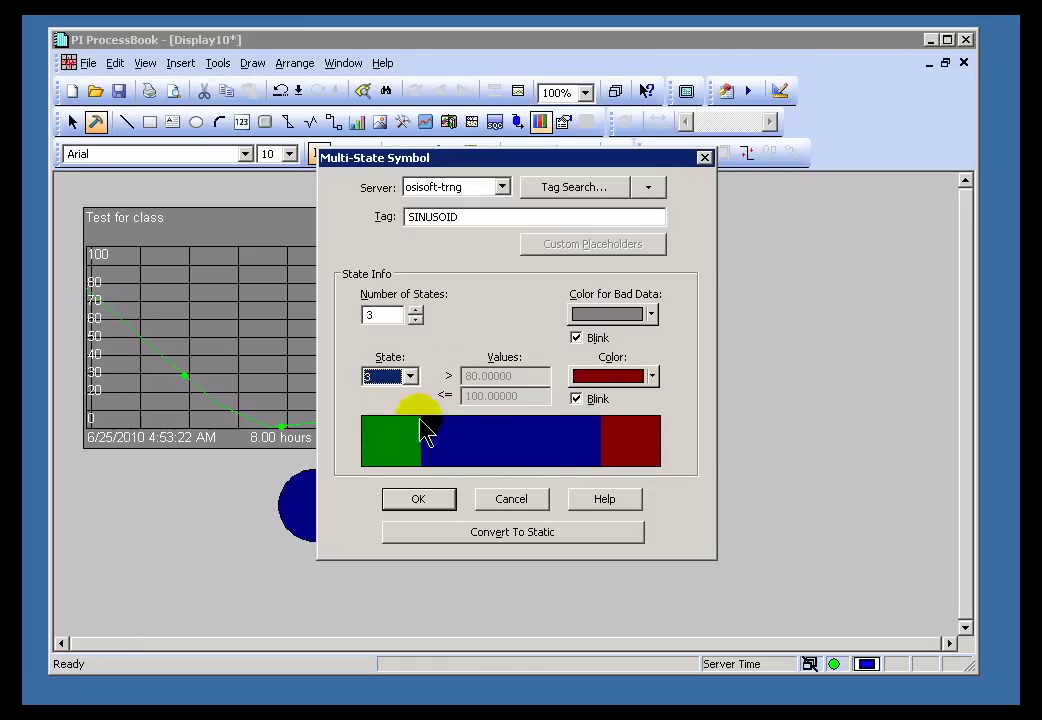
{"action": "left_click", "coordinate": [420, 500]}
Make the circle blink in its State 3 dark red top range, then return to run mode.
{"action": "left_click", "coordinate": [337, 514]}
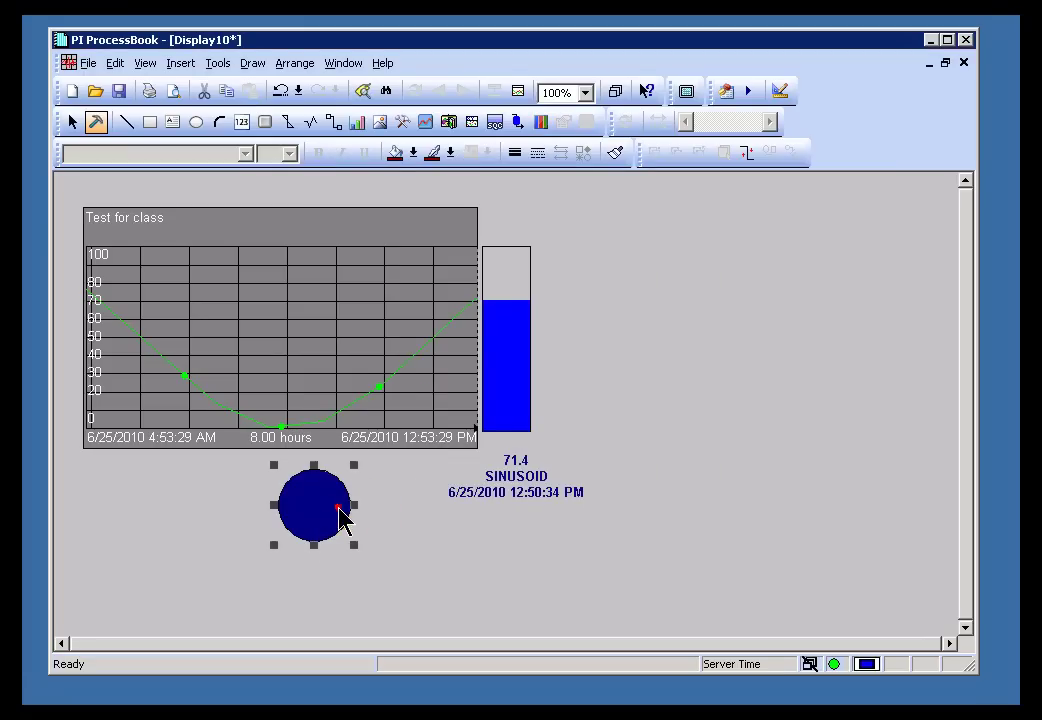
{"action": "left_click", "coordinate": [541, 123]}
{"action": "left_click", "coordinate": [410, 377]}
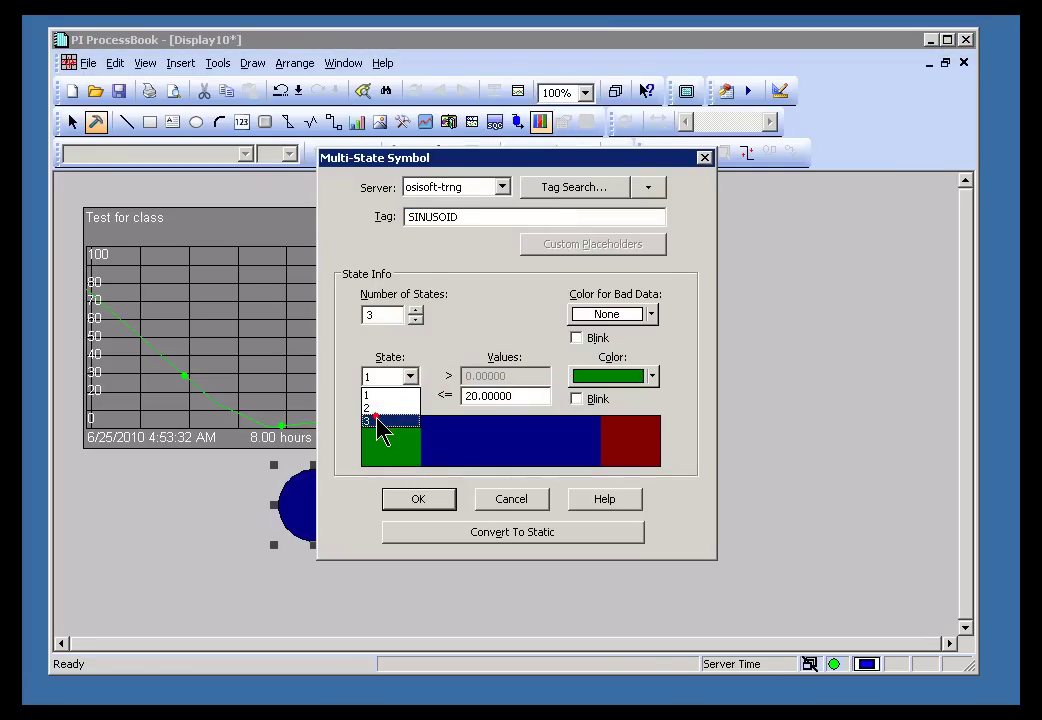
{"action": "left_click", "coordinate": [377, 421]}
{"action": "left_click", "coordinate": [576, 398]}
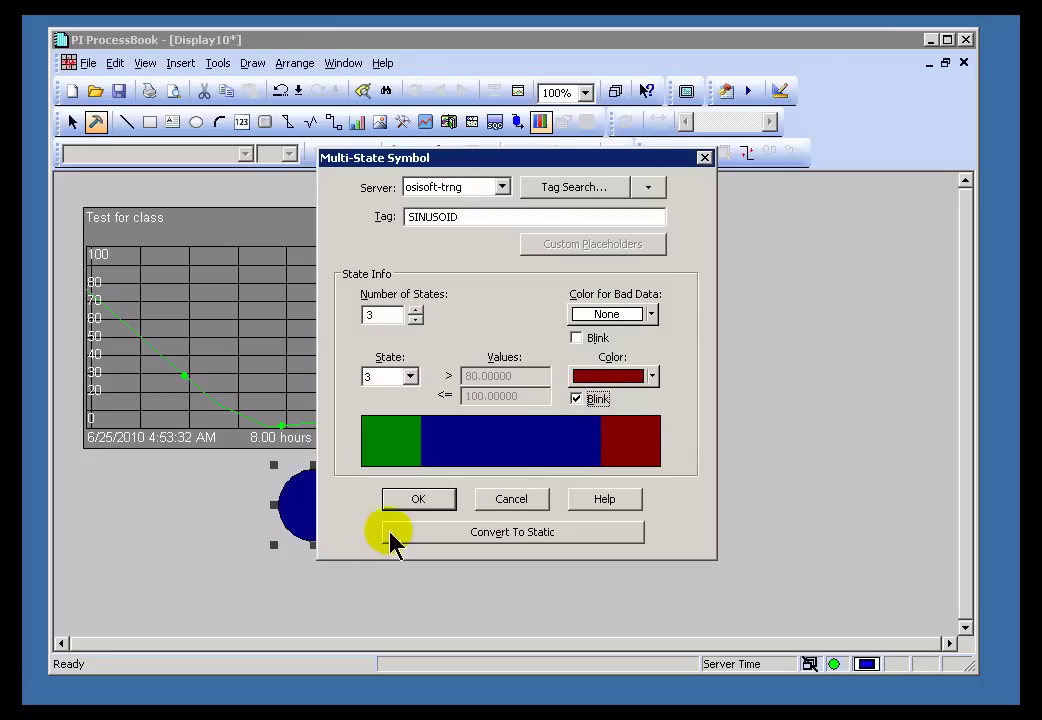
{"action": "left_click", "coordinate": [416, 499]}
{"action": "left_click", "coordinate": [72, 121]}
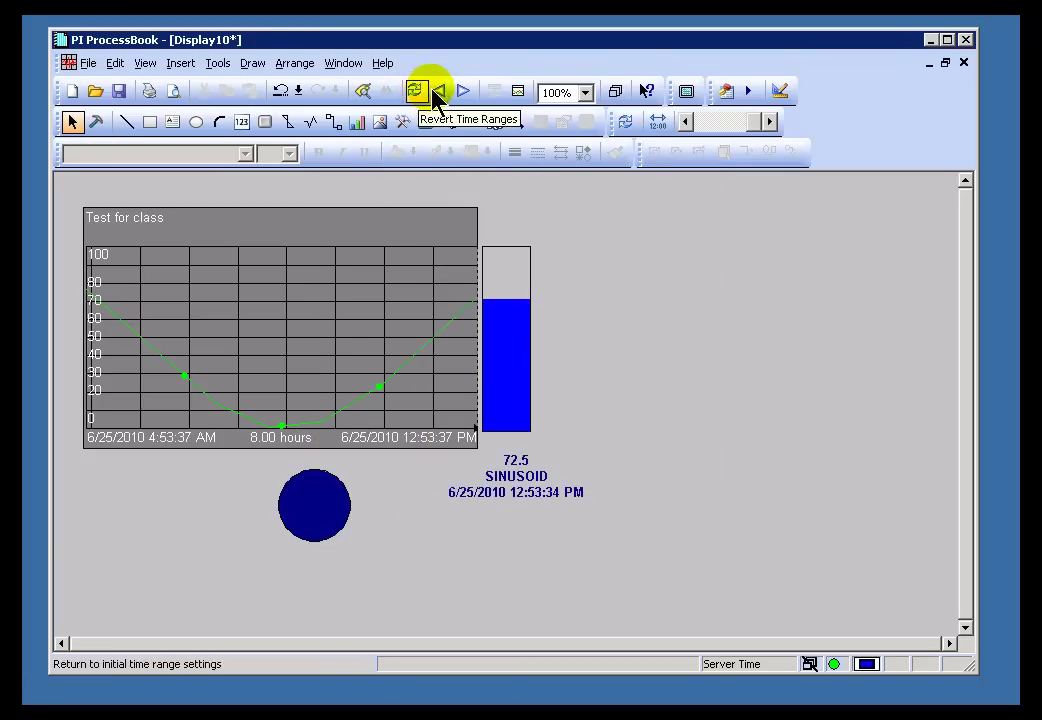
Step back through periods and zoom the trend until SINUSOID reads 92.3 with a dark red circle.
{"action": "left_click", "coordinate": [439, 90]}
{"action": "left_click", "coordinate": [437, 91]}
{"action": "left_click_drag", "start_coordinate": [370, 250], "coordinate": [434, 426]}
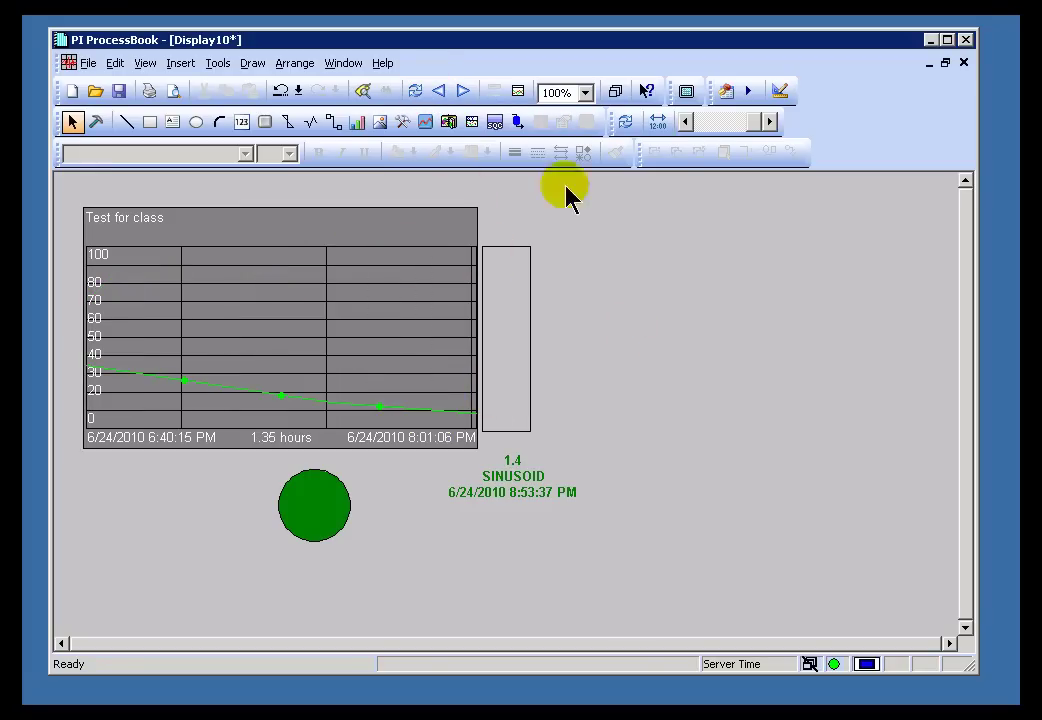
{"action": "left_click", "coordinate": [440, 91]}
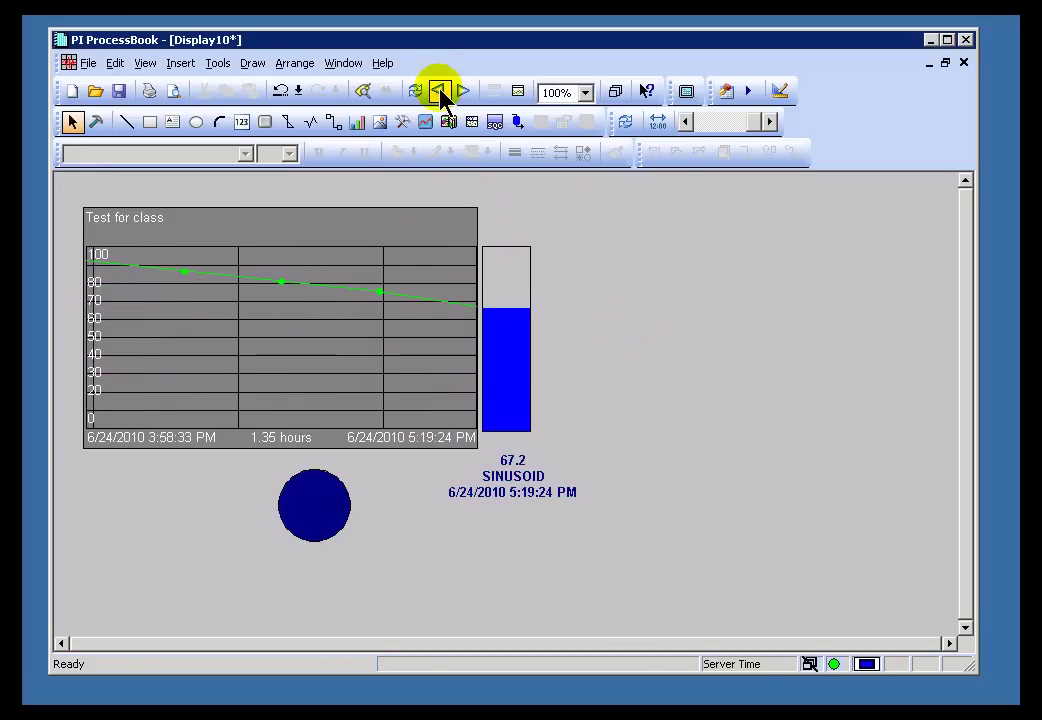
{"action": "left_click", "coordinate": [440, 91]}
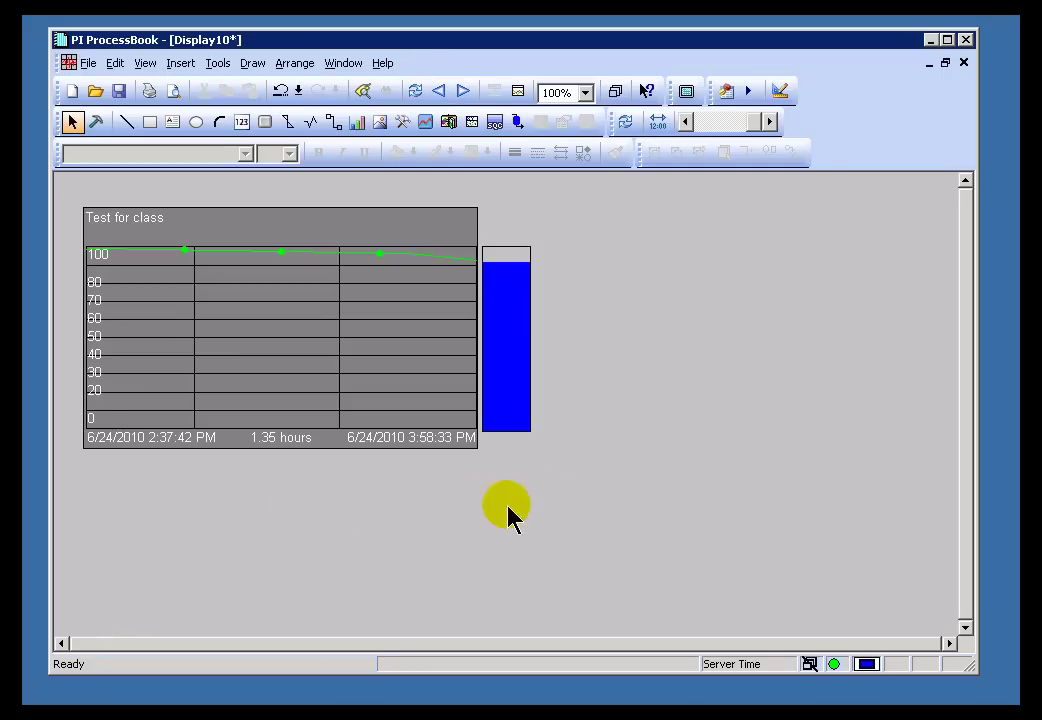
{"action": "mouse_move", "coordinate": [513, 477]}
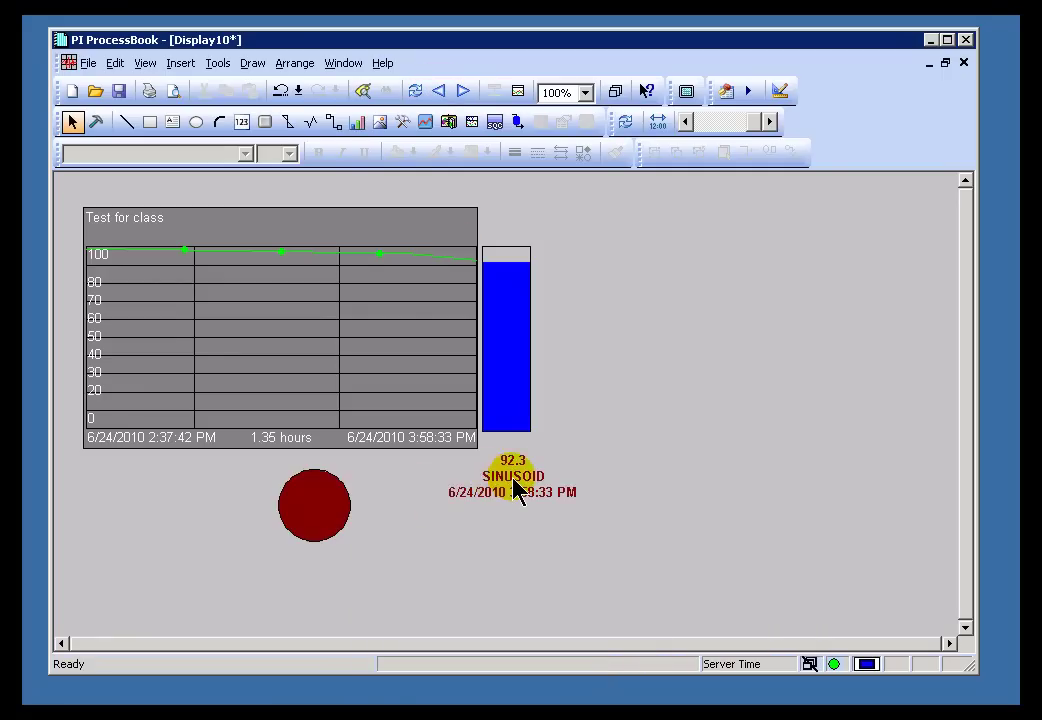
In Build mode, convert the circle's multi-state symbol to a static dark red symbol.
{"action": "left_click", "coordinate": [97, 124]}
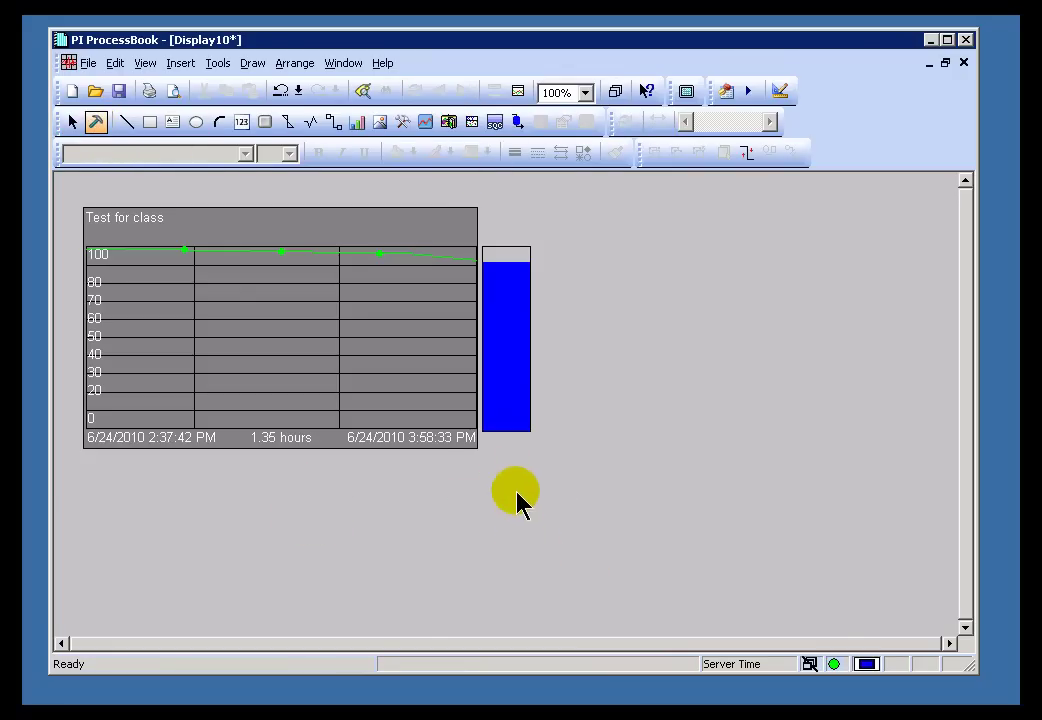
{"action": "left_click", "coordinate": [516, 495]}
{"action": "left_click", "coordinate": [541, 124]}
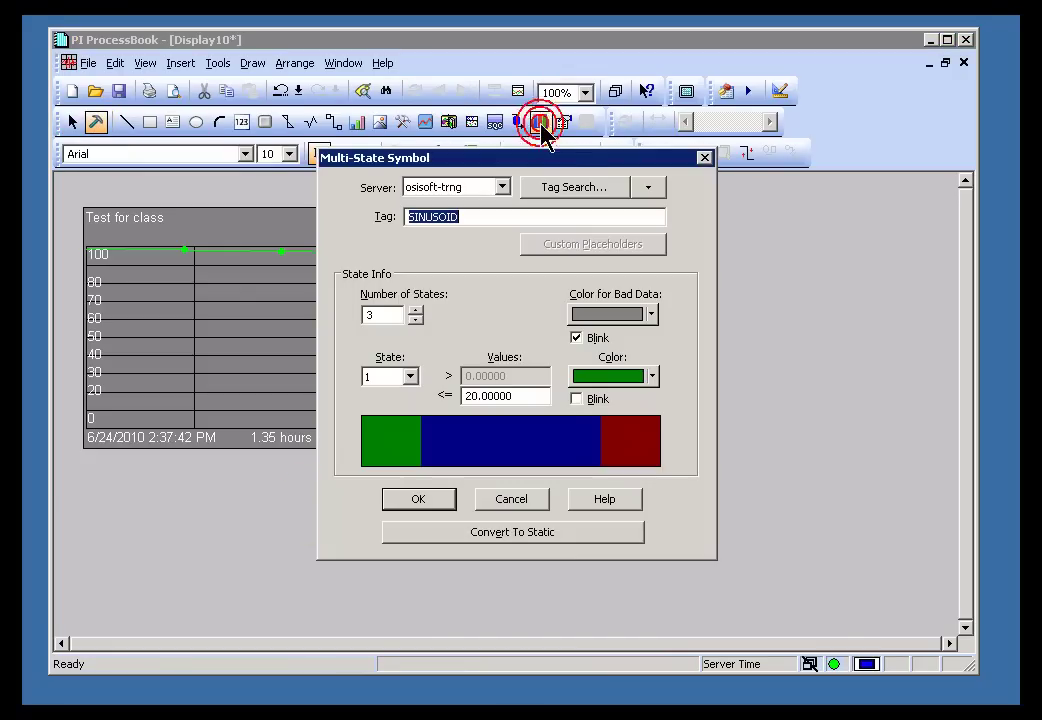
{"action": "left_click", "coordinate": [512, 533]}
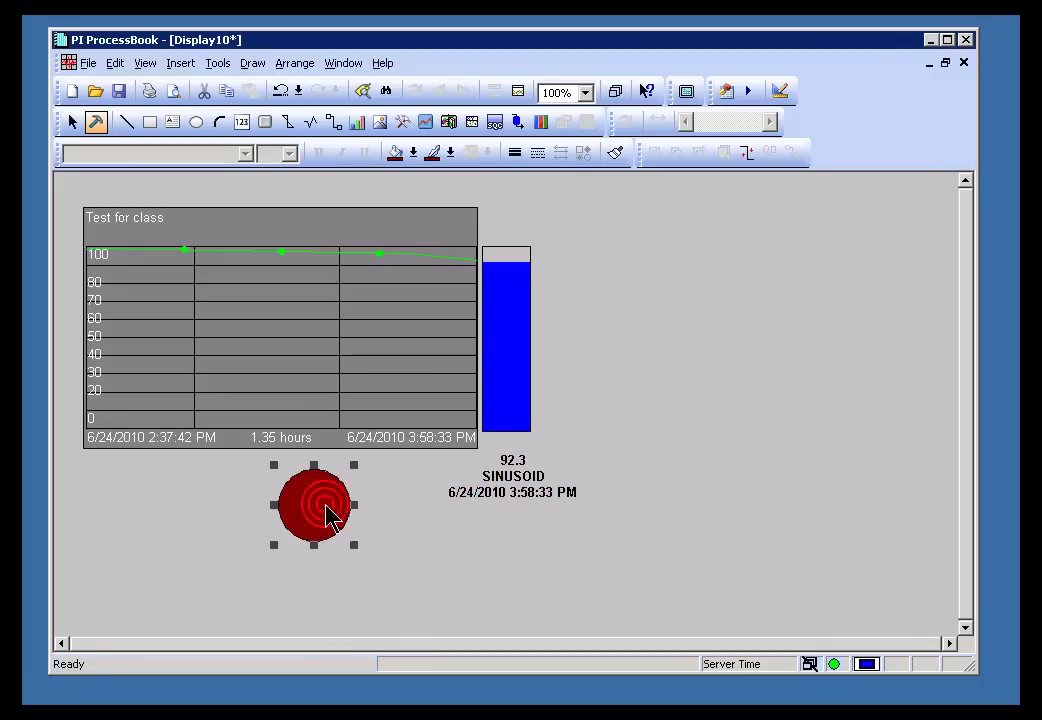